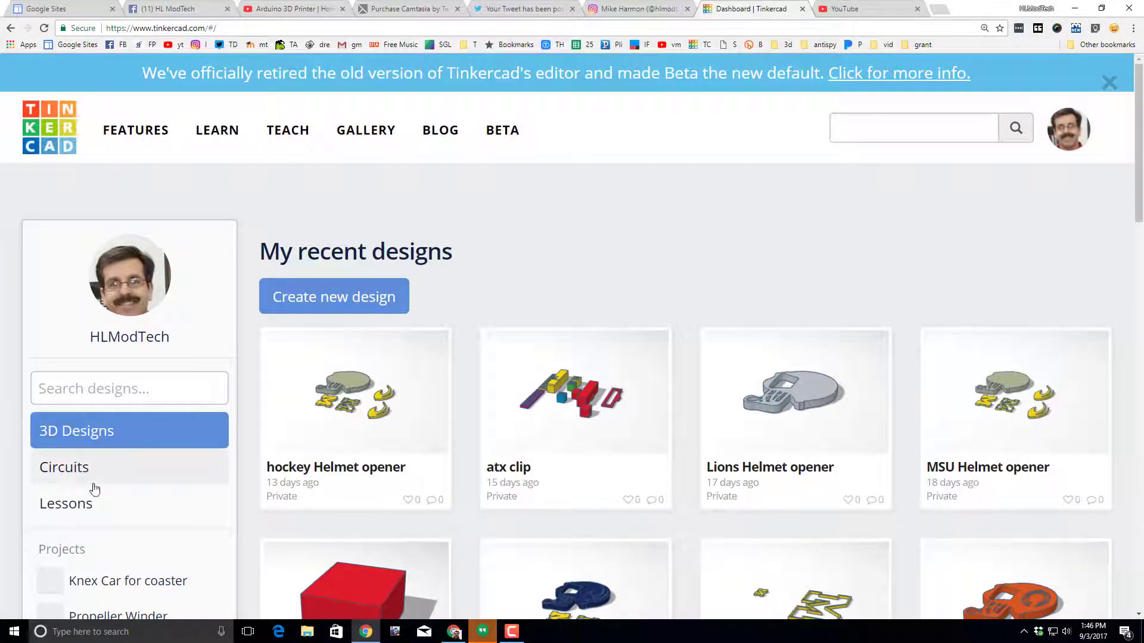
Step: Show the Circuits collection so the saved design 'circuit 1' is listed
{"action": "left_click", "coordinate": [65, 470]}
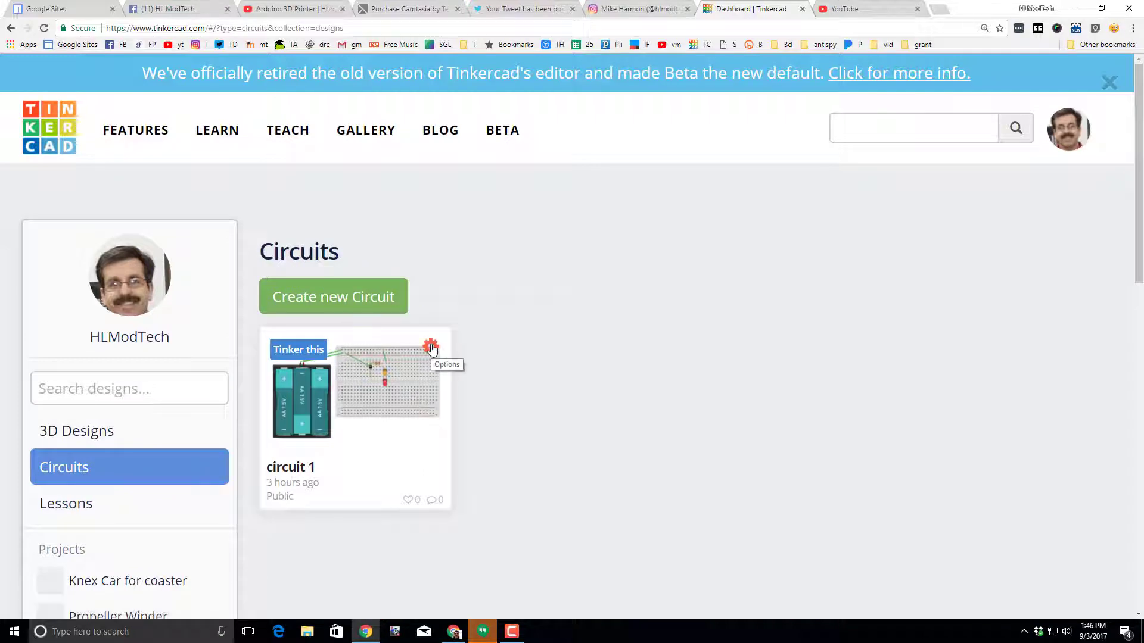
Step: Duplicate 'circuit 1' from its options menu, creating 'Copy of circuit 1'
{"action": "left_click", "coordinate": [430, 348]}
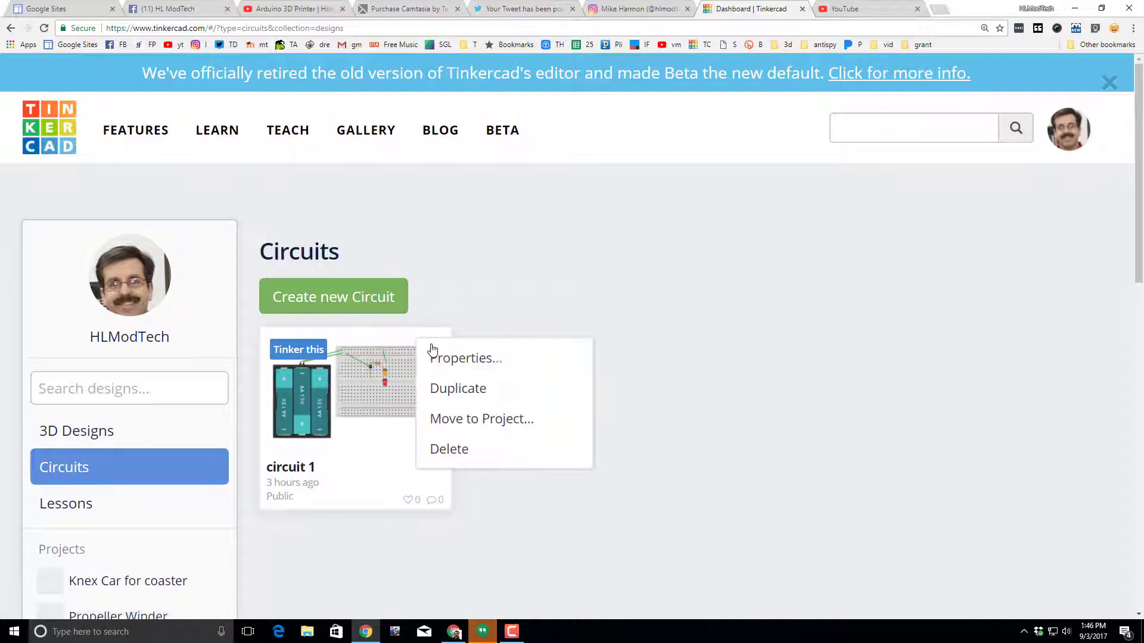
{"action": "left_click", "coordinate": [459, 391]}
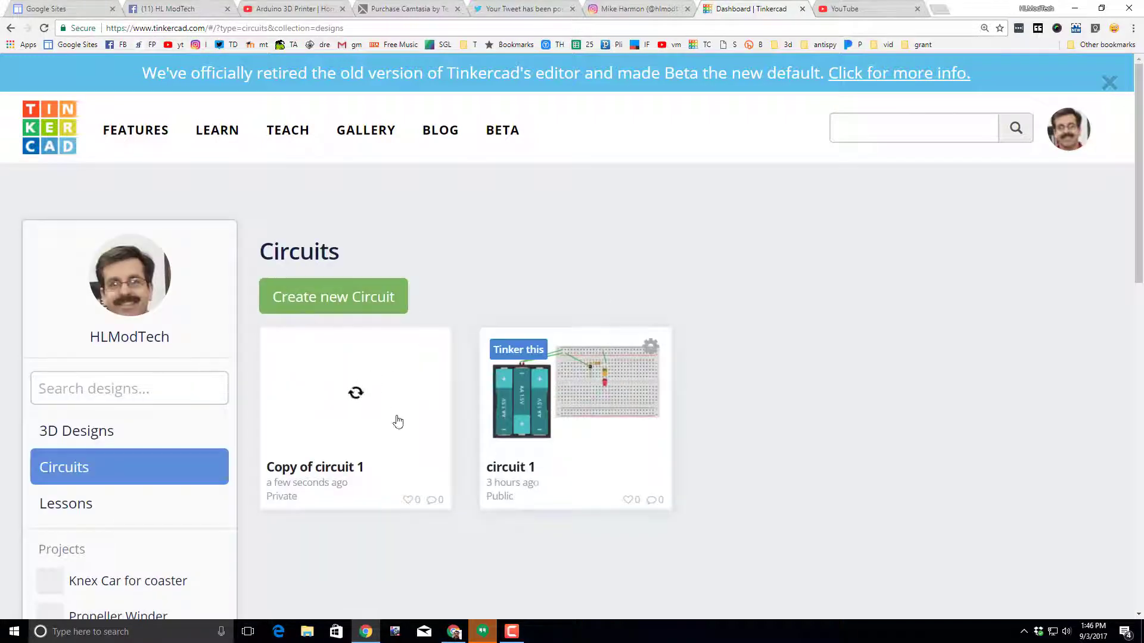
{"action": "mouse_move", "coordinate": [355, 355]}
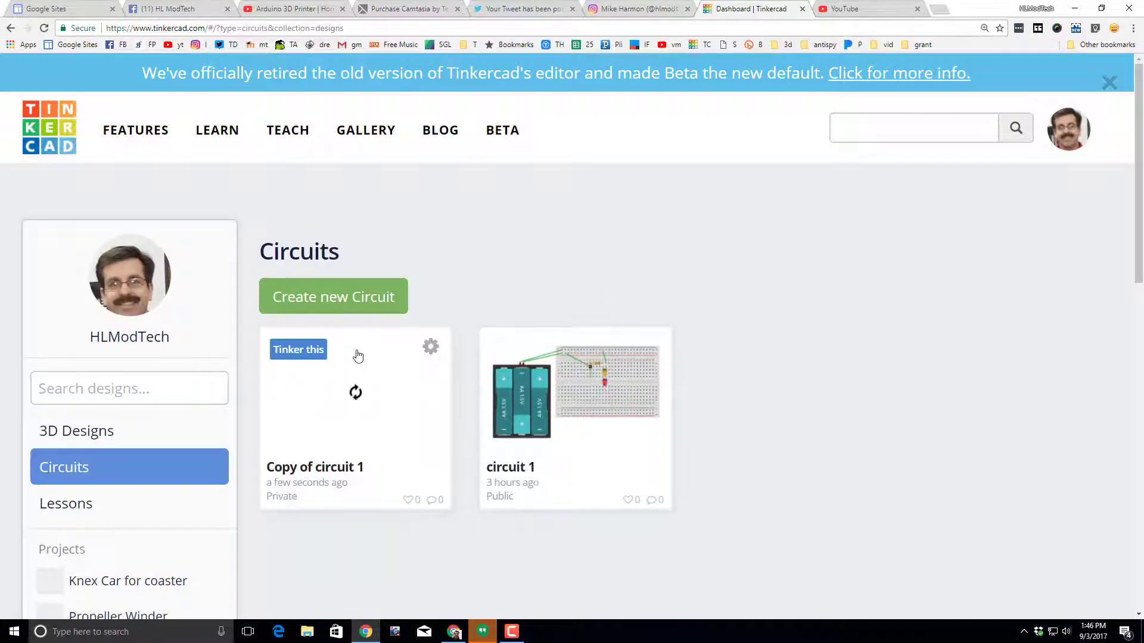
Step: Rename 'Copy of circuit 1' to 'arduino circuit 1' in its properties and save
{"action": "left_click", "coordinate": [431, 348]}
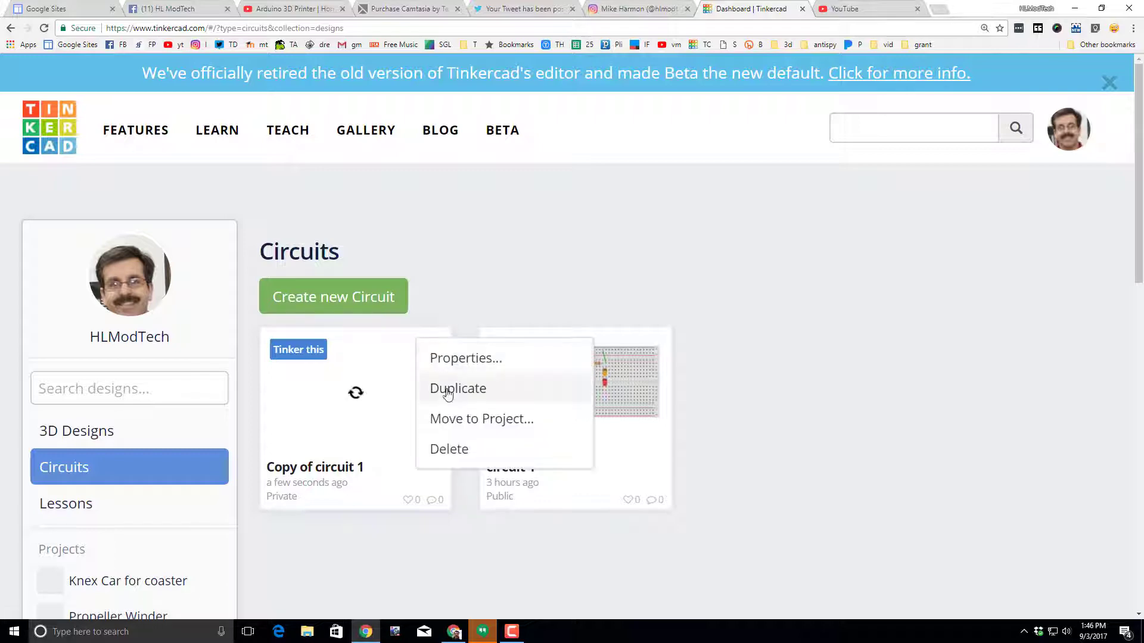
{"action": "left_click", "coordinate": [440, 357]}
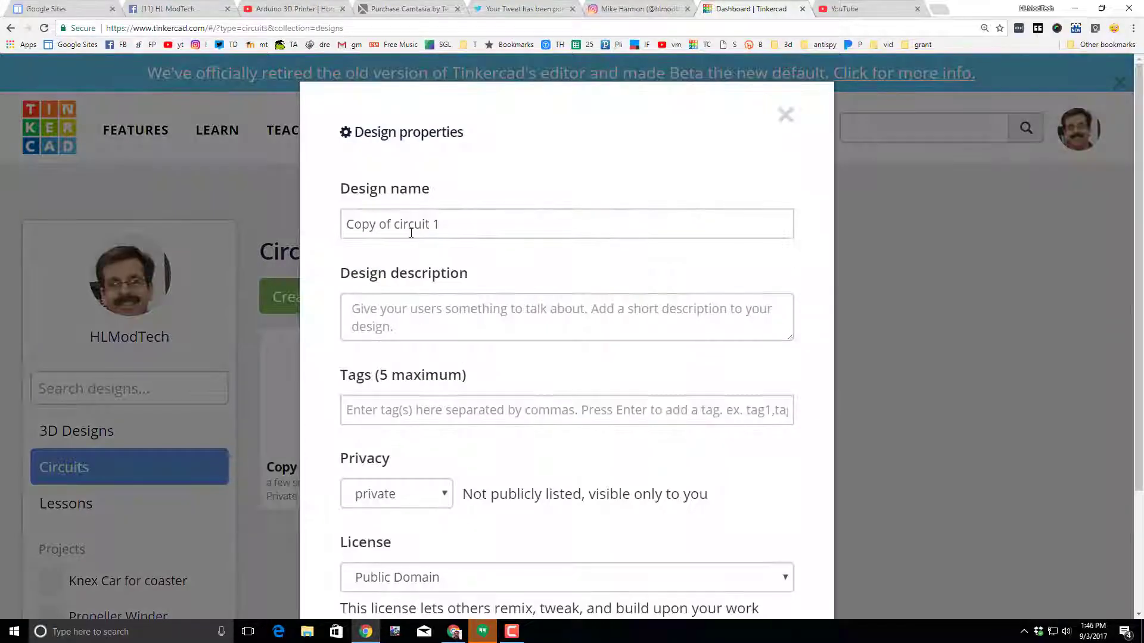
{"action": "left_click_drag", "start_coordinate": [392, 227], "coordinate": [270, 224]}
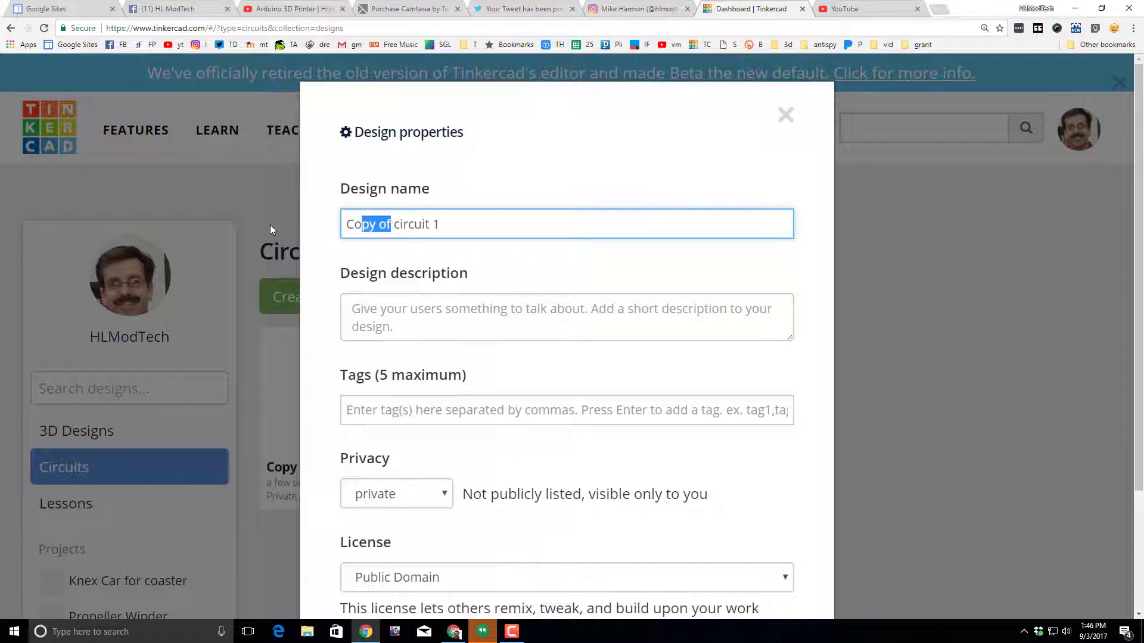
{"action": "type", "text": "arduin"}
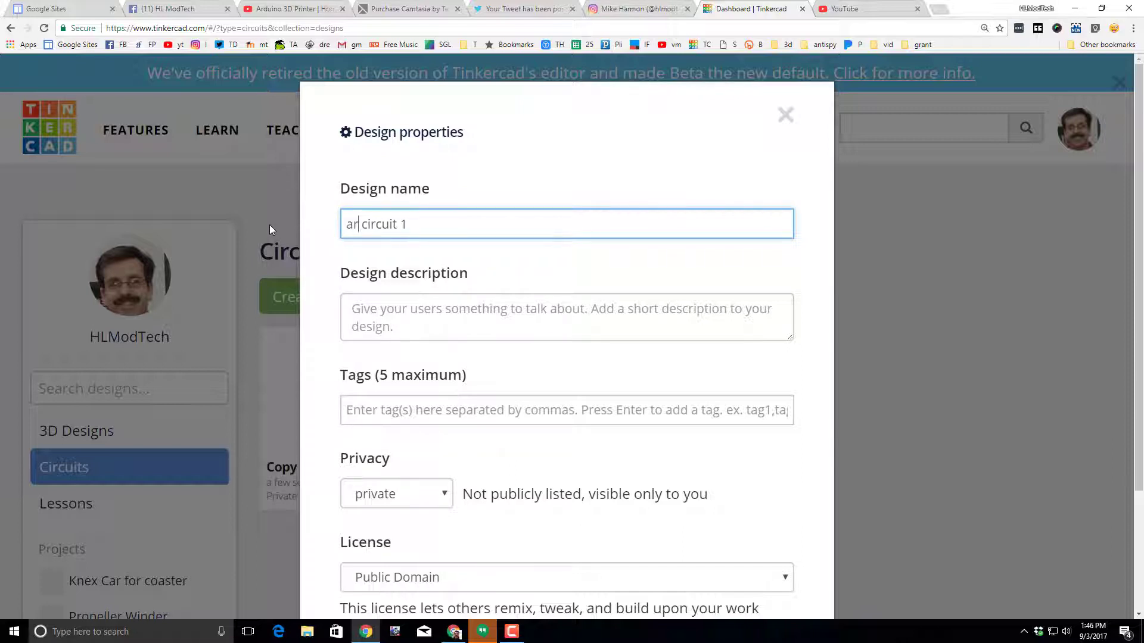
{"action": "type", "text": "o"}
{"action": "scroll", "coordinate": [433, 558], "scroll_direction": "down", "scroll_amount": 3}
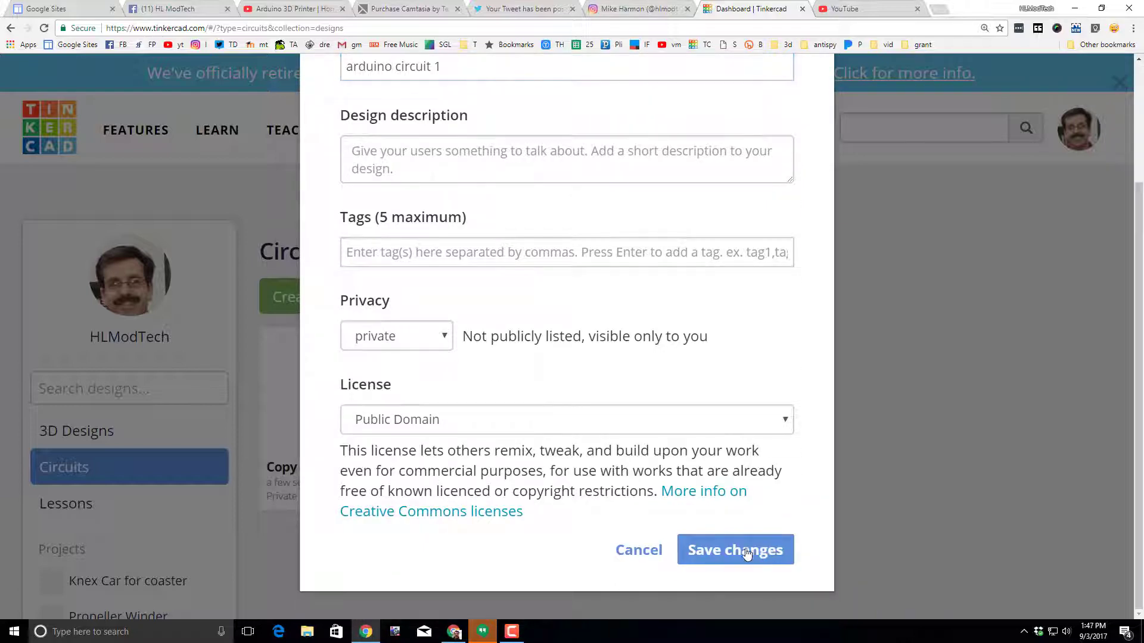
{"action": "left_click", "coordinate": [748, 551]}
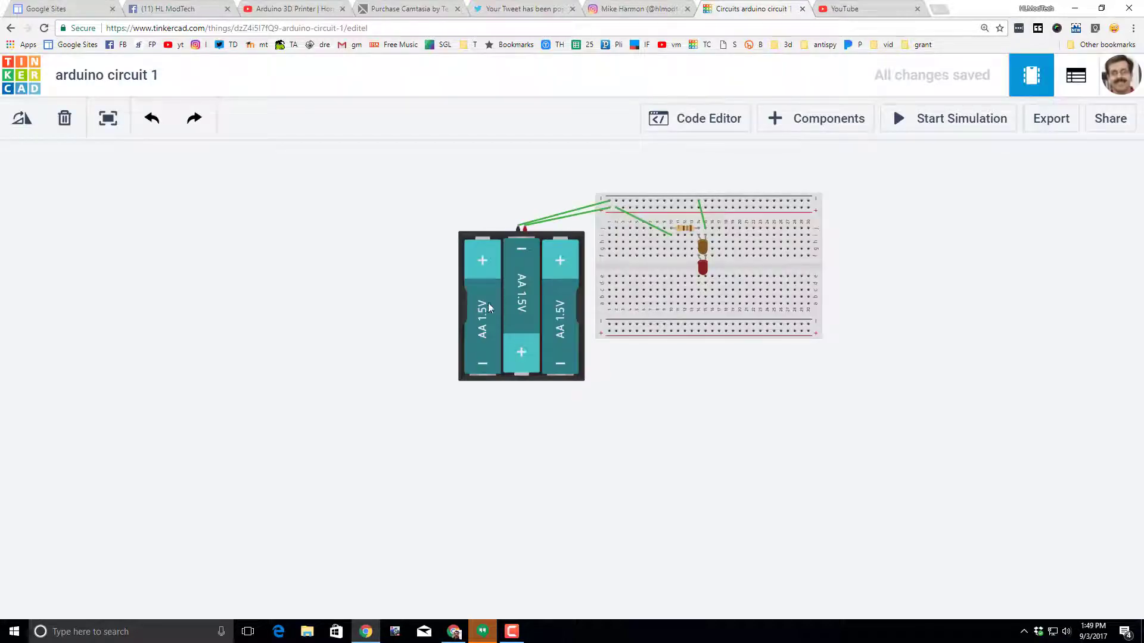
Step: Delete the battery pack and its wires, then bring up the components library
{"action": "left_click", "coordinate": [564, 222]}
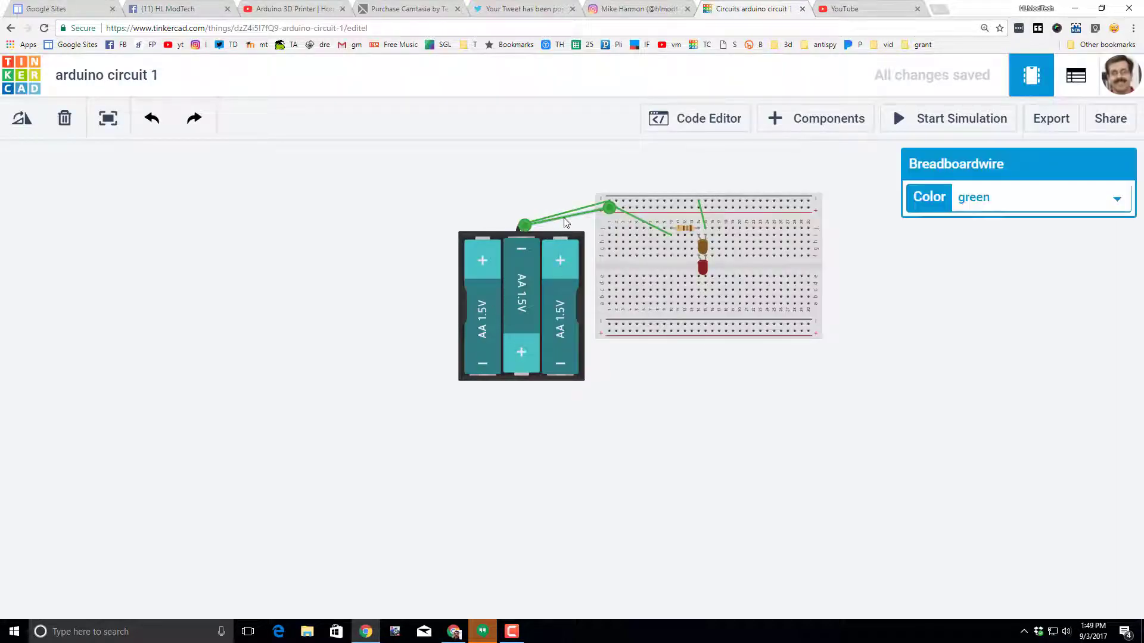
{"action": "left_click", "coordinate": [565, 222]}
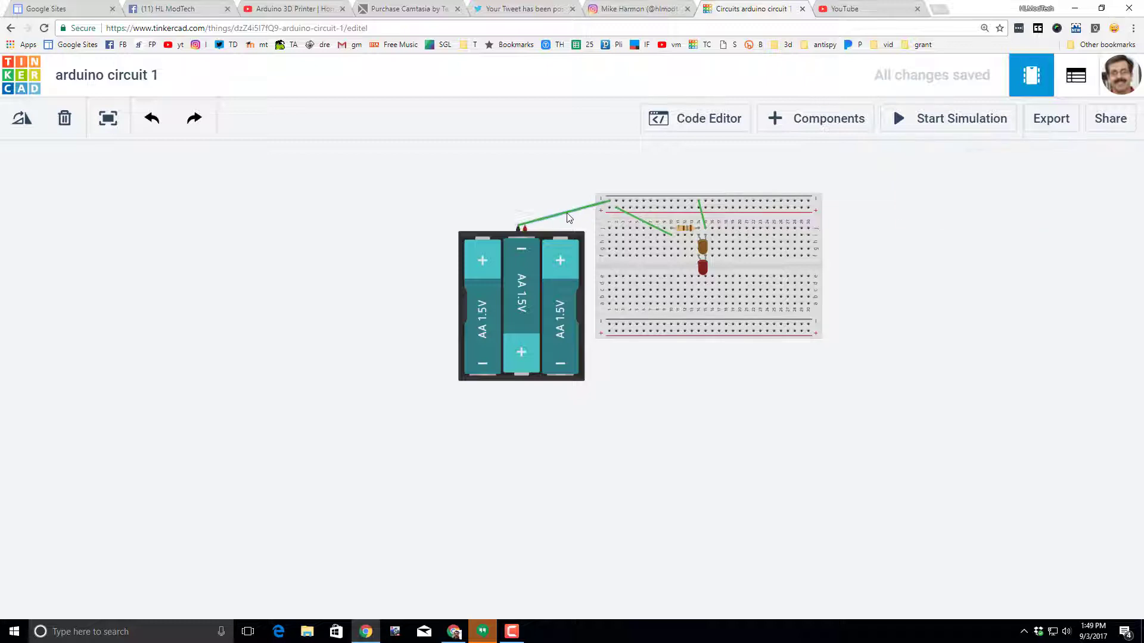
{"action": "left_click", "coordinate": [566, 217]}
{"action": "key", "text": "Delete"}
{"action": "left_click", "coordinate": [550, 251]}
{"action": "key", "text": "Delete"}
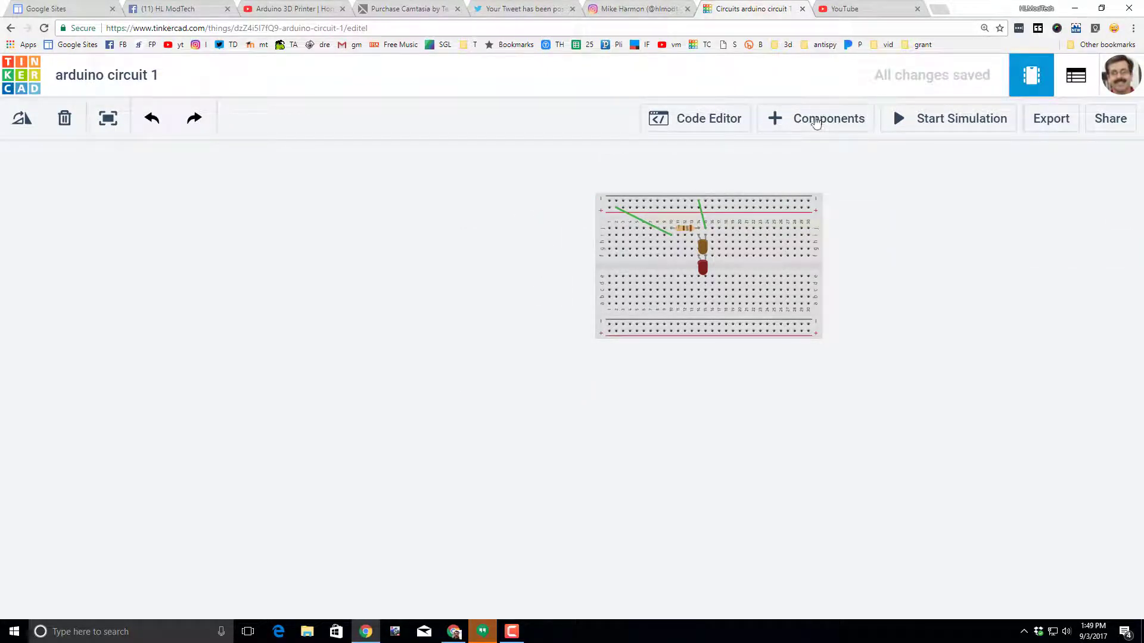
{"action": "left_click", "coordinate": [814, 124]}
Step: Place an Arduino Uno R3 on the canvas just left of the breadboard
{"action": "left_click", "coordinate": [971, 521]}
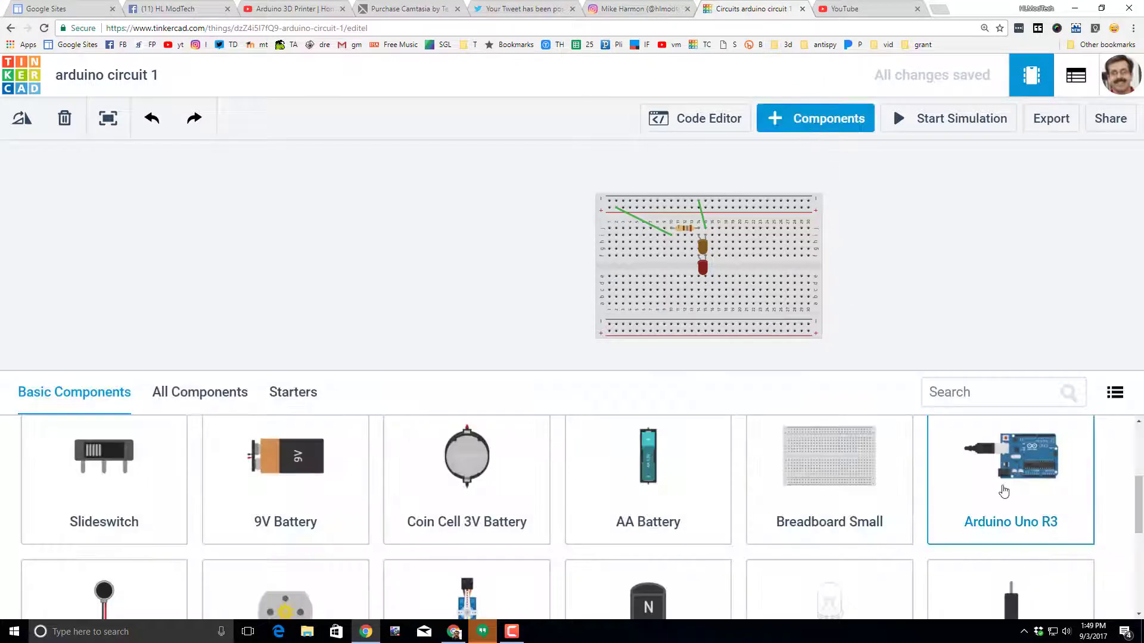
{"action": "left_click", "coordinate": [356, 255]}
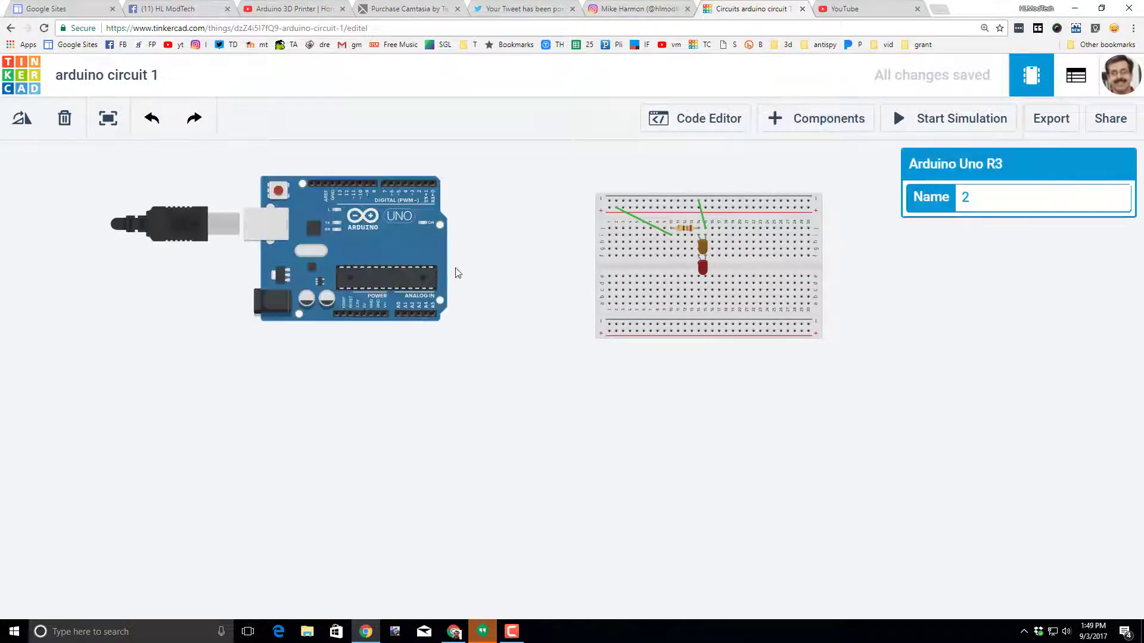
{"action": "left_click_drag", "start_coordinate": [363, 267], "coordinate": [475, 271]}
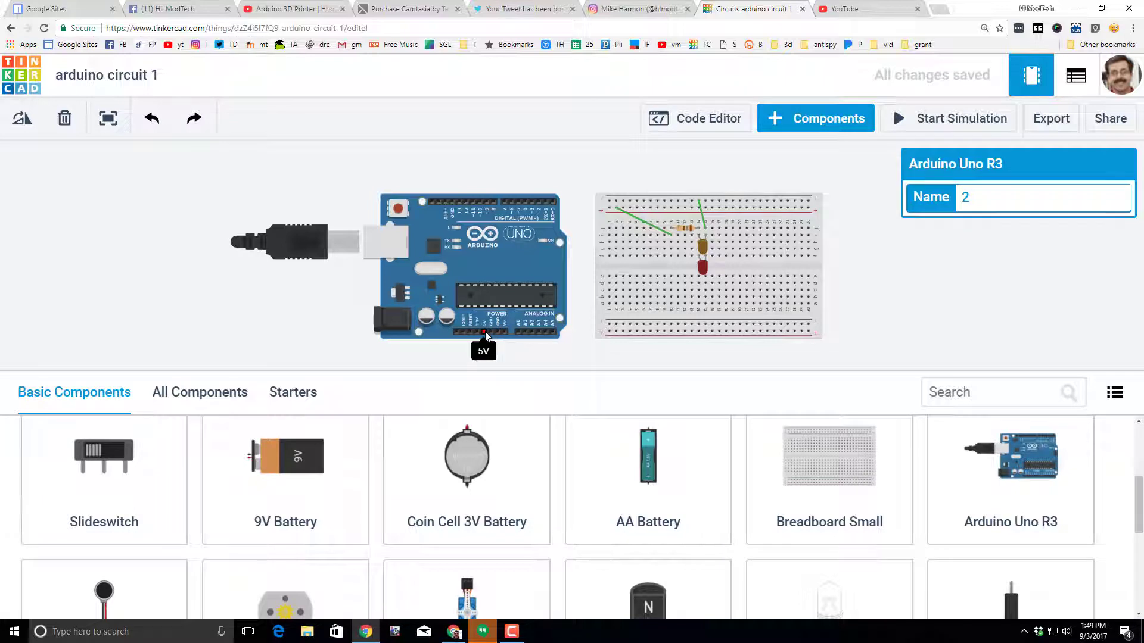
Step: Wire the Arduino's 5V pin to the breadboard's top rail and colour the wire red
{"action": "left_click", "coordinate": [484, 334]}
{"action": "left_click", "coordinate": [609, 208]}
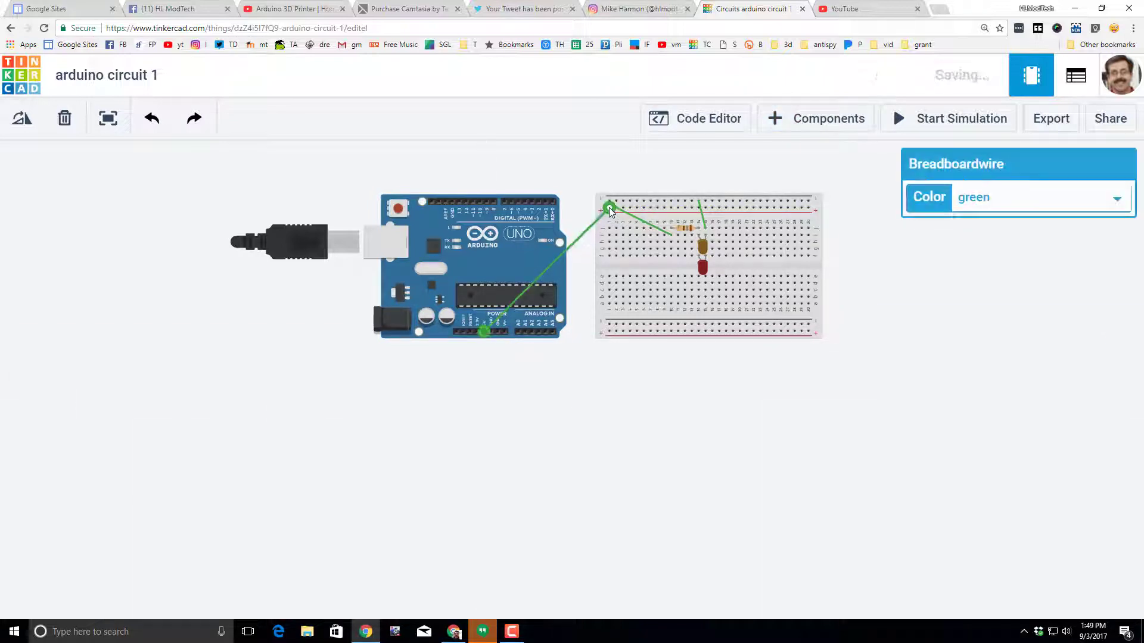
{"action": "left_click", "coordinate": [992, 198]}
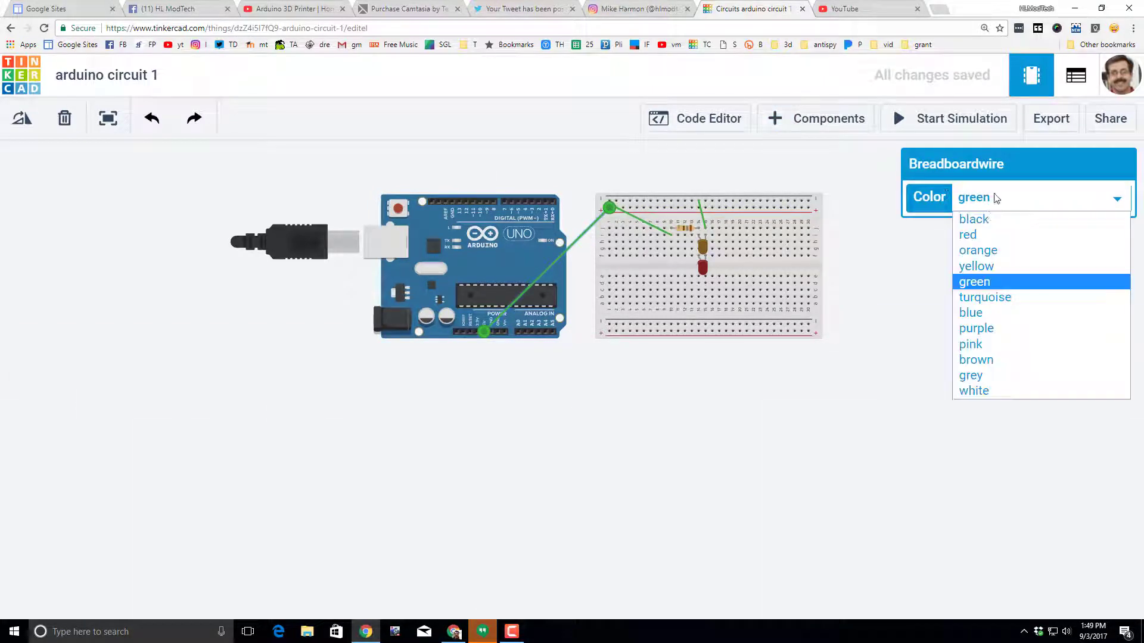
{"action": "left_click", "coordinate": [990, 240]}
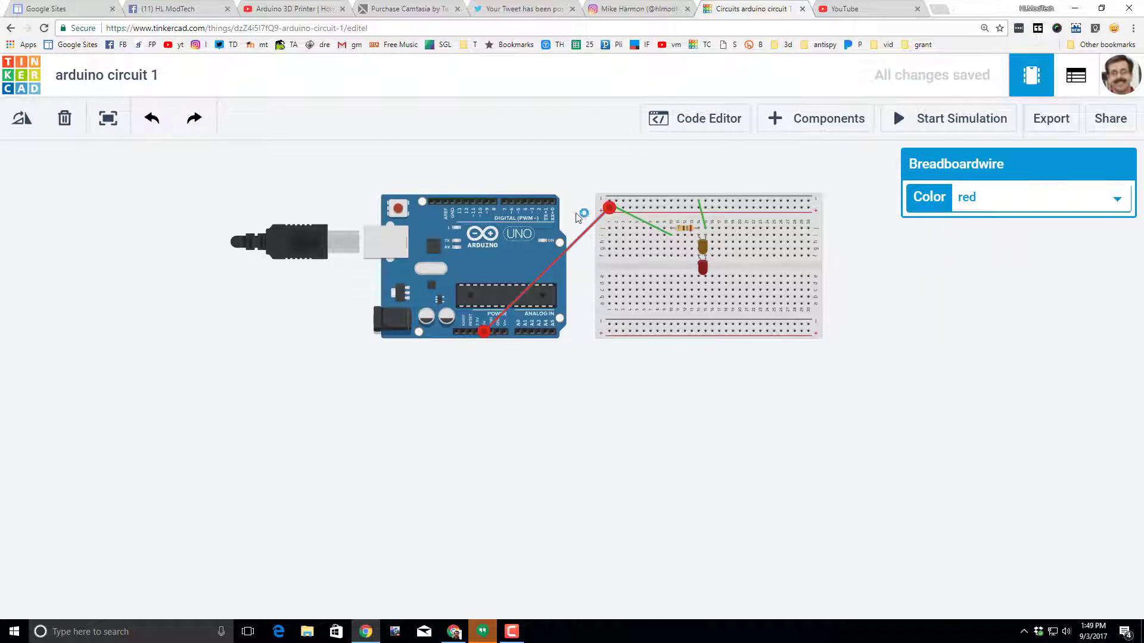
Step: Run a ground wire from the Arduino GND pin to the breadboard's top rail
{"action": "left_click", "coordinate": [497, 332]}
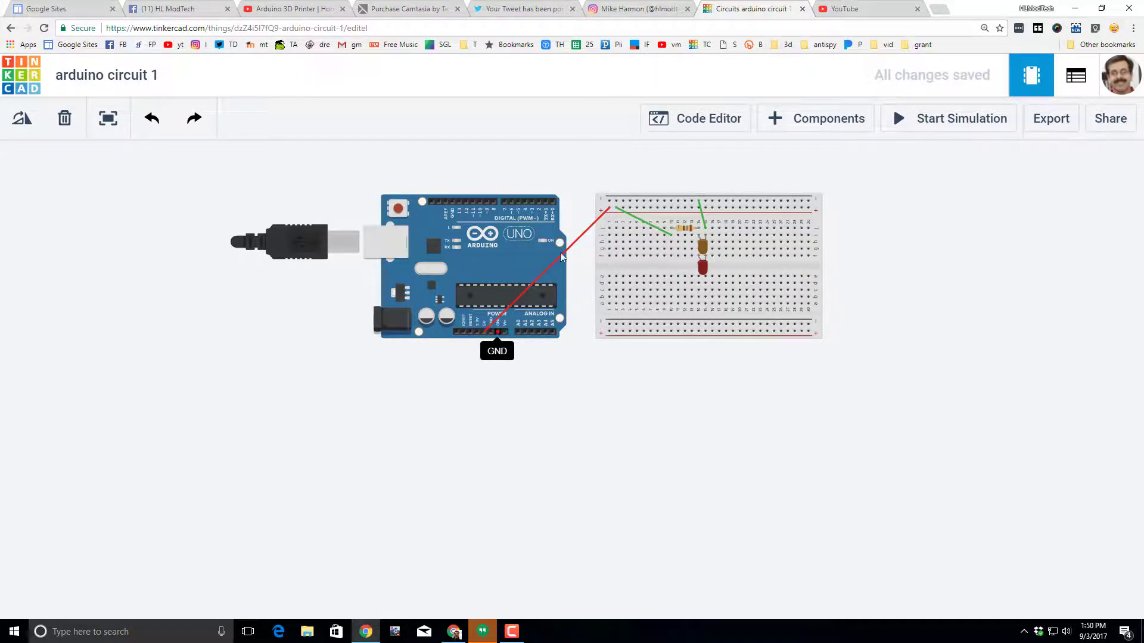
{"action": "left_click", "coordinate": [609, 201]}
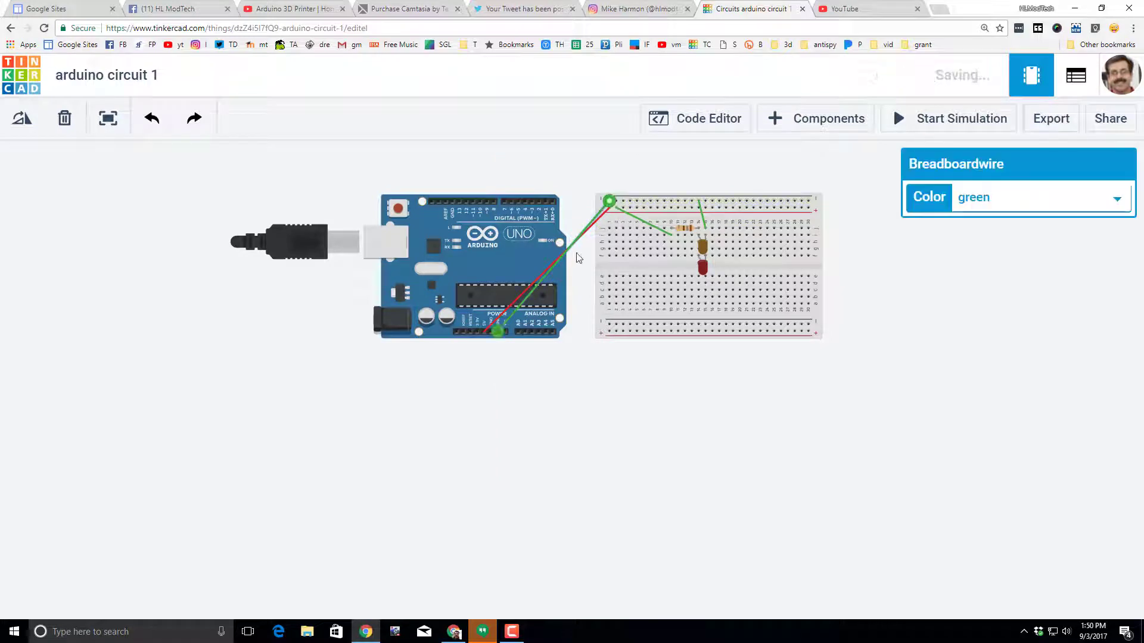
{"action": "left_click", "coordinate": [994, 199]}
Step: Colour the ground wire black and start the simulation
{"action": "left_click", "coordinate": [967, 218]}
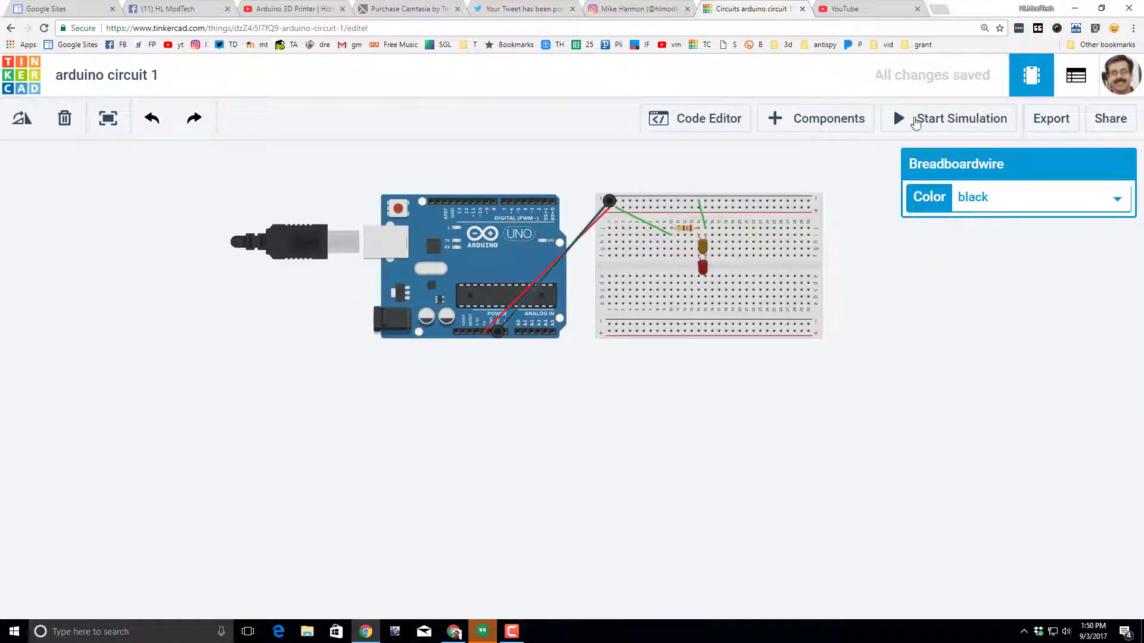
{"action": "left_click", "coordinate": [915, 121]}
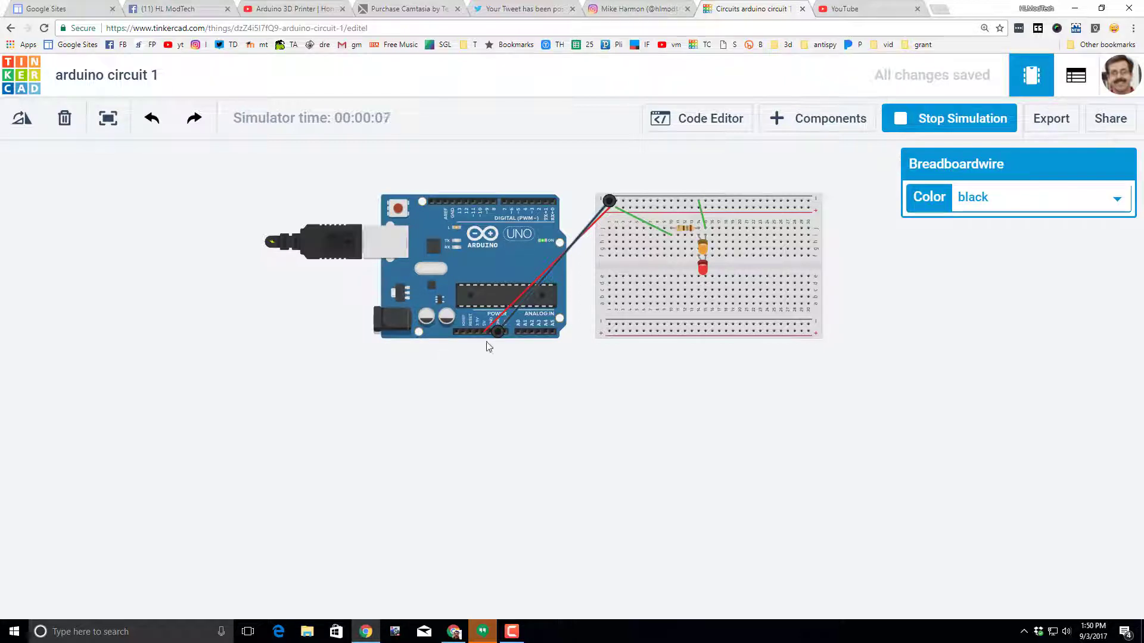
Step: Stop the simulation, delete the red wire, and wire Arduino pin 13 to the breadboard's top row
{"action": "left_click", "coordinate": [911, 127]}
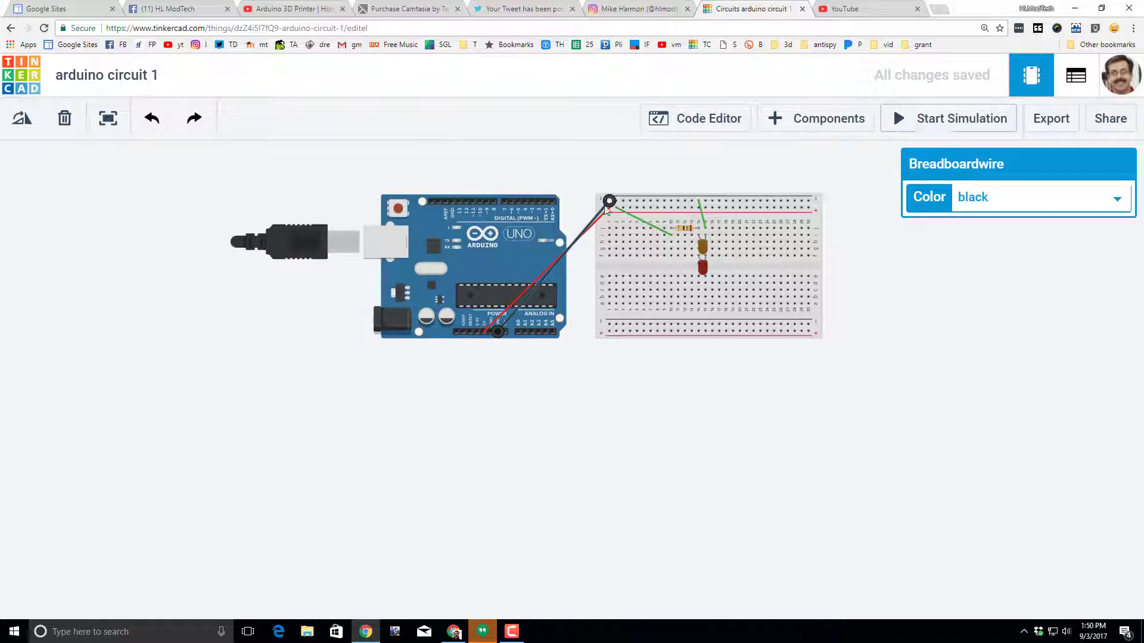
{"action": "left_click", "coordinate": [488, 330]}
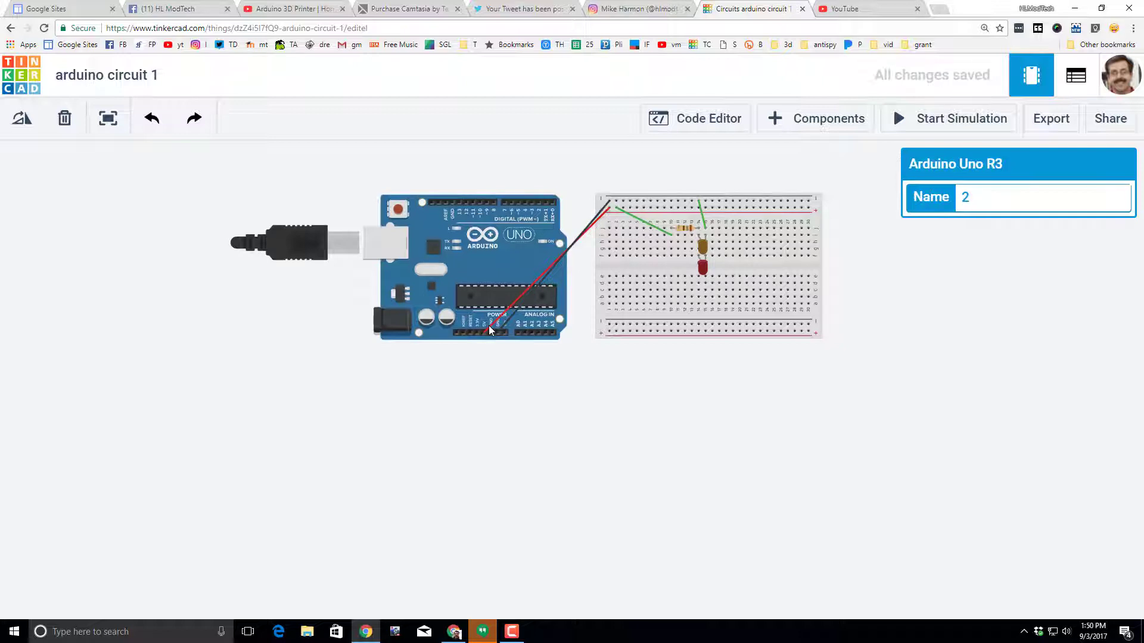
{"action": "left_click", "coordinate": [489, 330]}
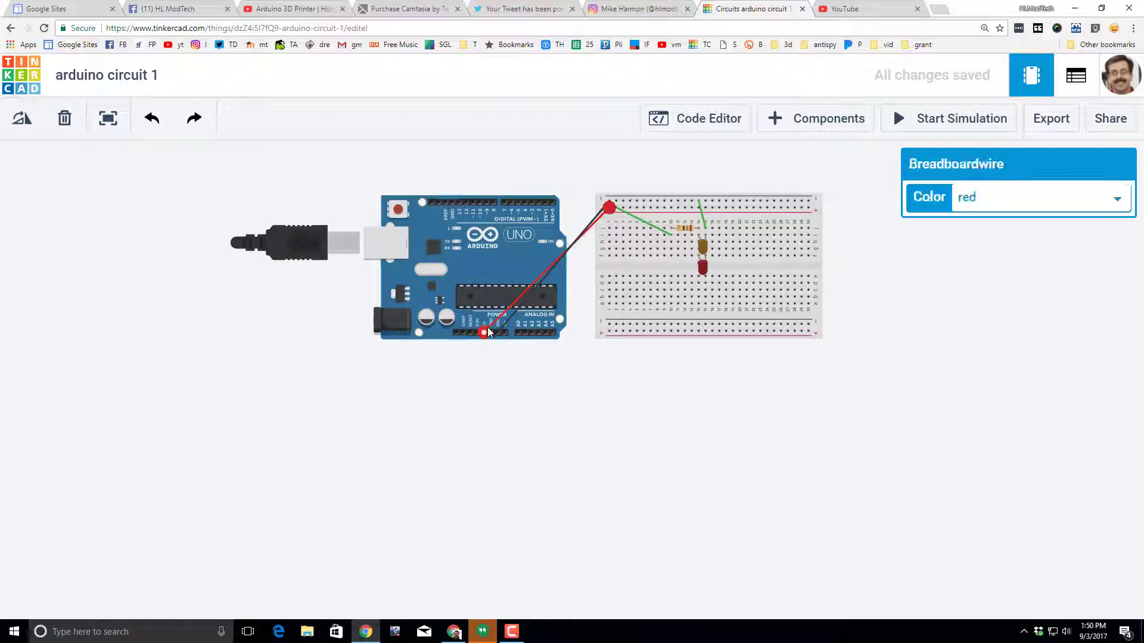
{"action": "key", "text": "Delete"}
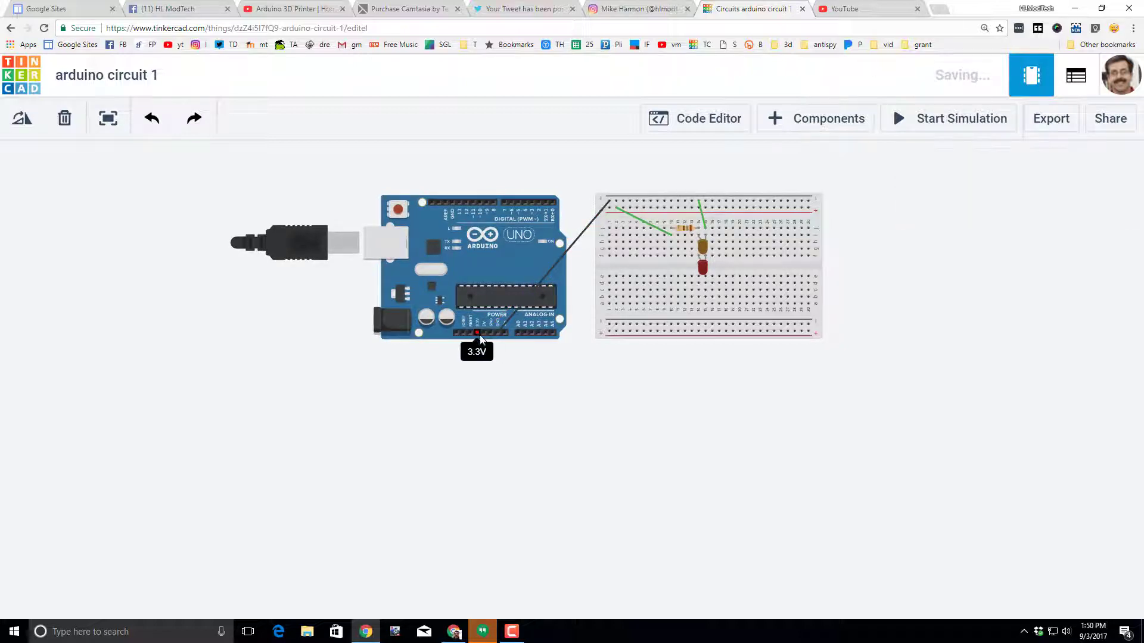
{"action": "left_click", "coordinate": [465, 216]}
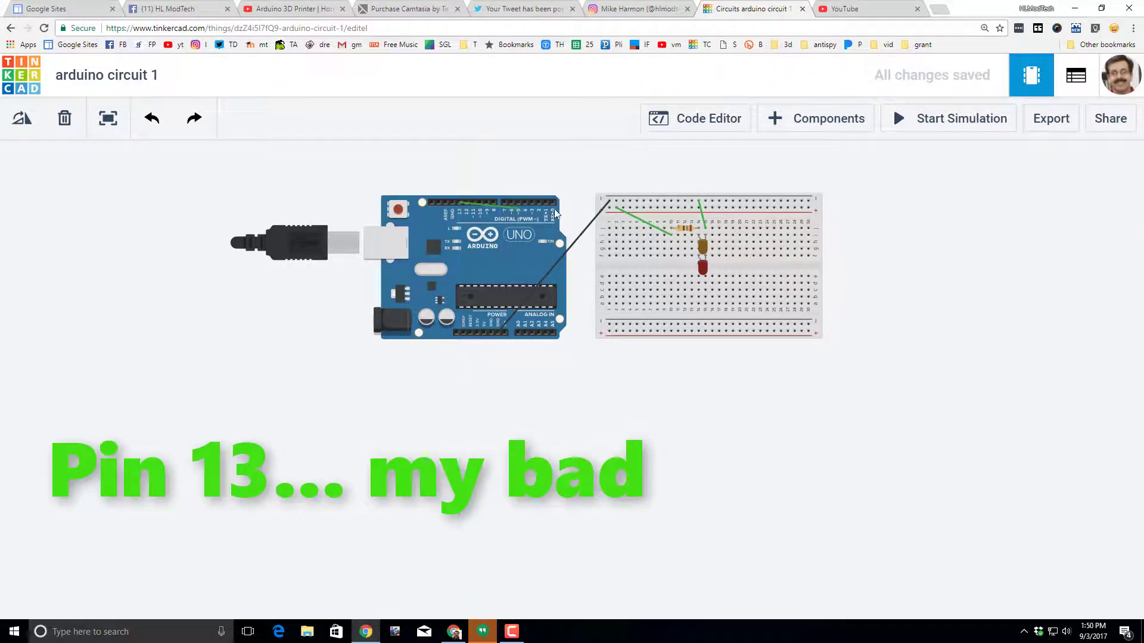
{"action": "left_click", "coordinate": [608, 208]}
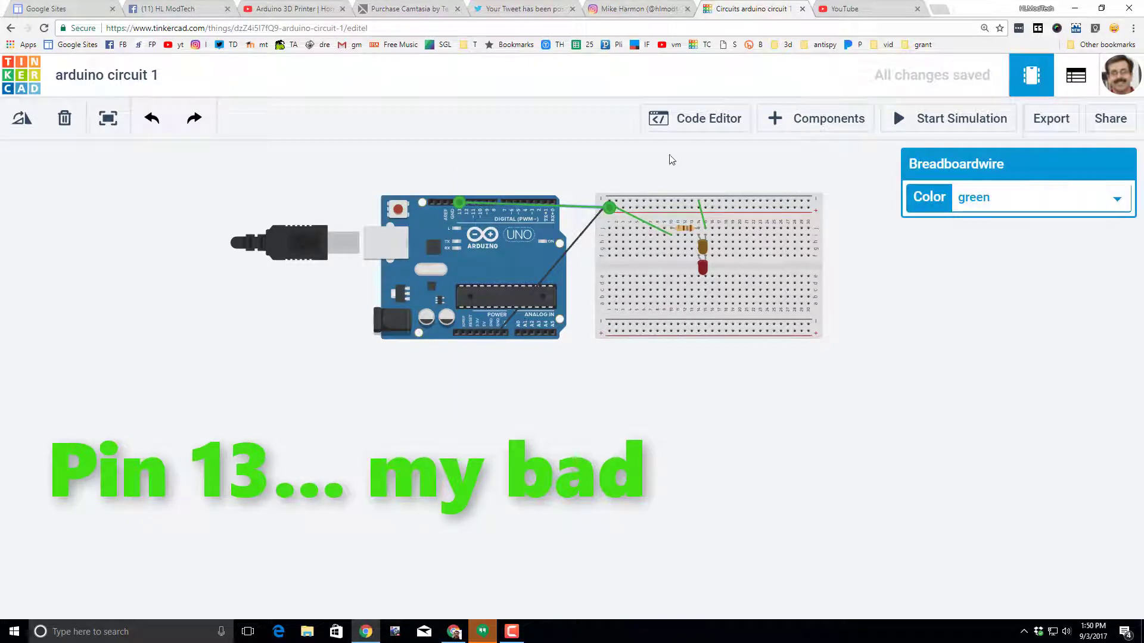
Step: Show the blink sketch in the code editor, look through it, and run the simulation
{"action": "left_click", "coordinate": [704, 124]}
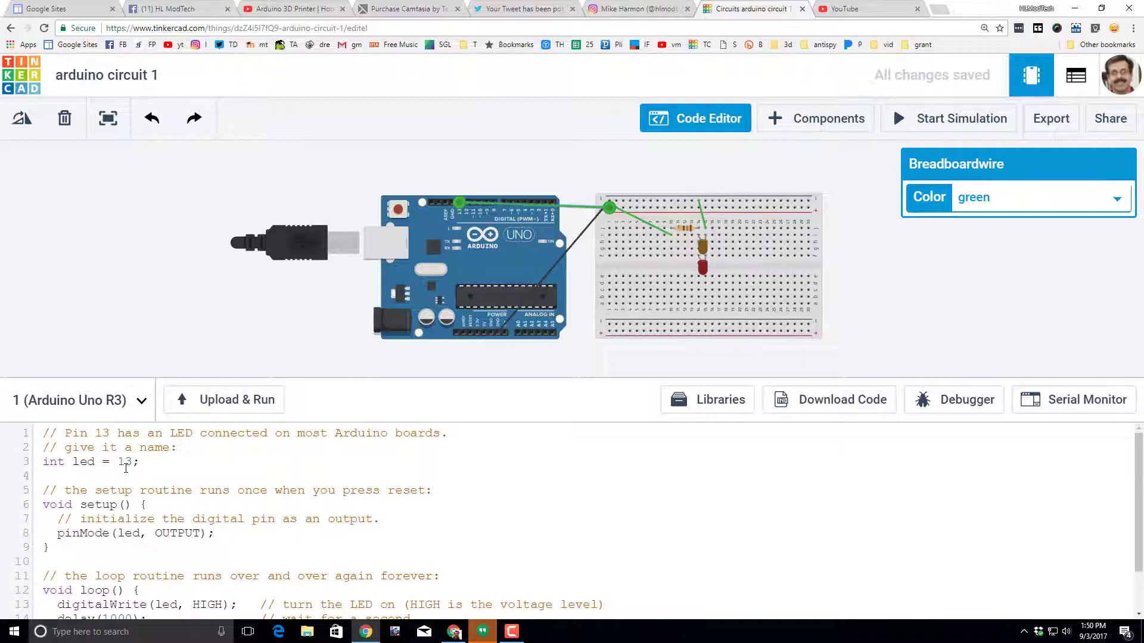
{"action": "scroll", "coordinate": [134, 477], "scroll_direction": "down", "scroll_amount": 2}
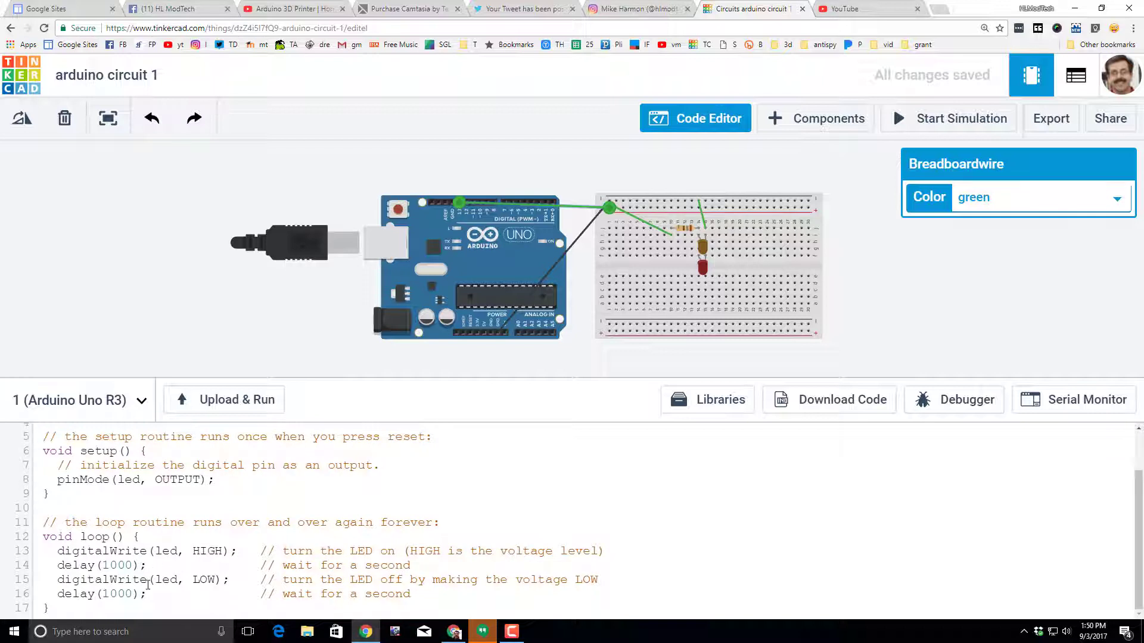
{"action": "scroll", "coordinate": [151, 578], "scroll_direction": "up", "scroll_amount": 2}
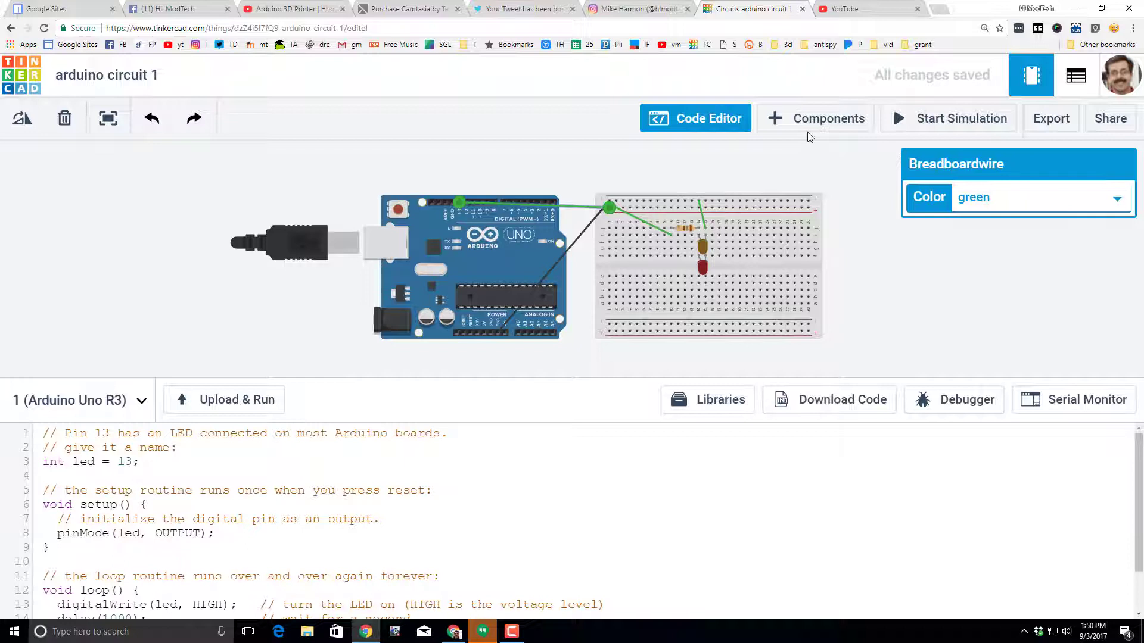
{"action": "left_click", "coordinate": [929, 120]}
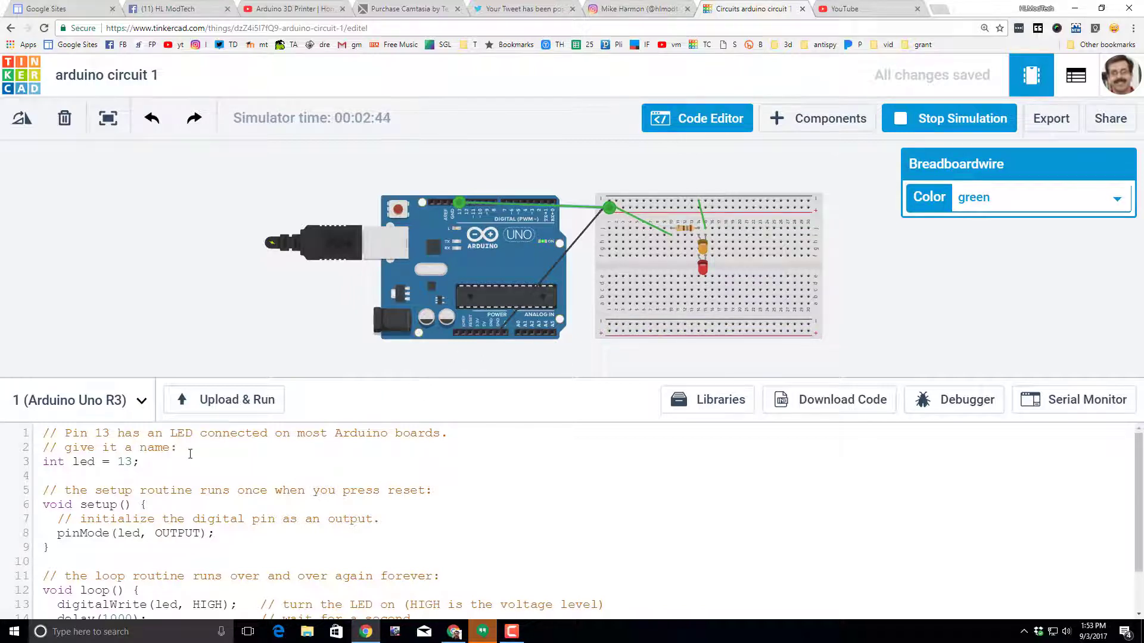
{"action": "scroll", "coordinate": [191, 452], "scroll_direction": "down", "scroll_amount": 2}
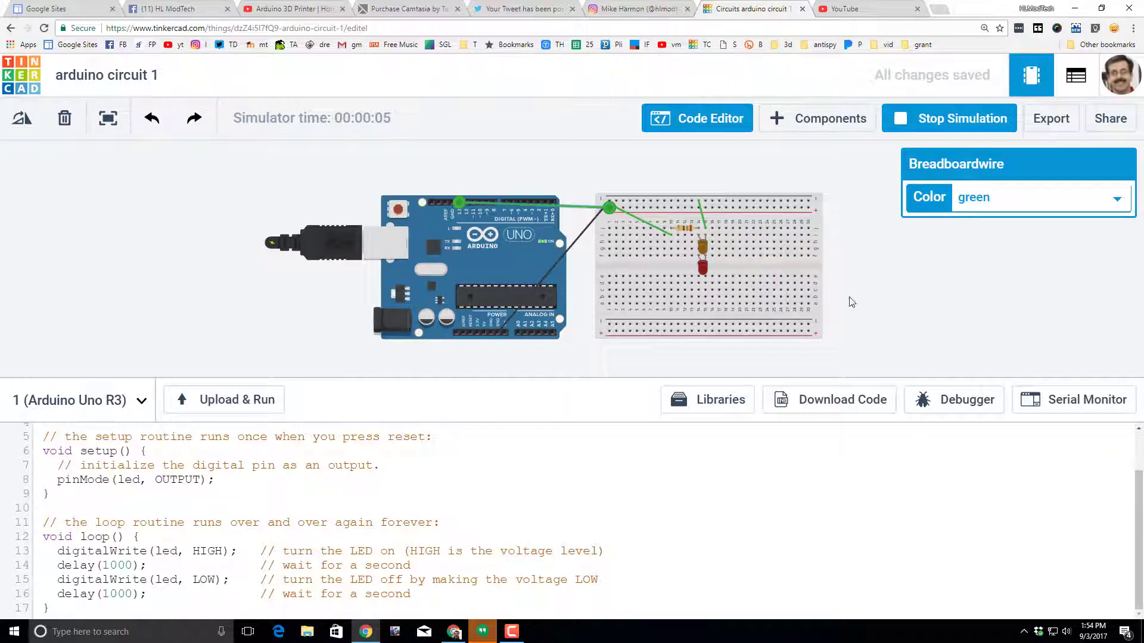
Step: Change the final delay(1000) to delay(500) and run the simulation to test the faster blink
{"action": "left_click", "coordinate": [929, 119]}
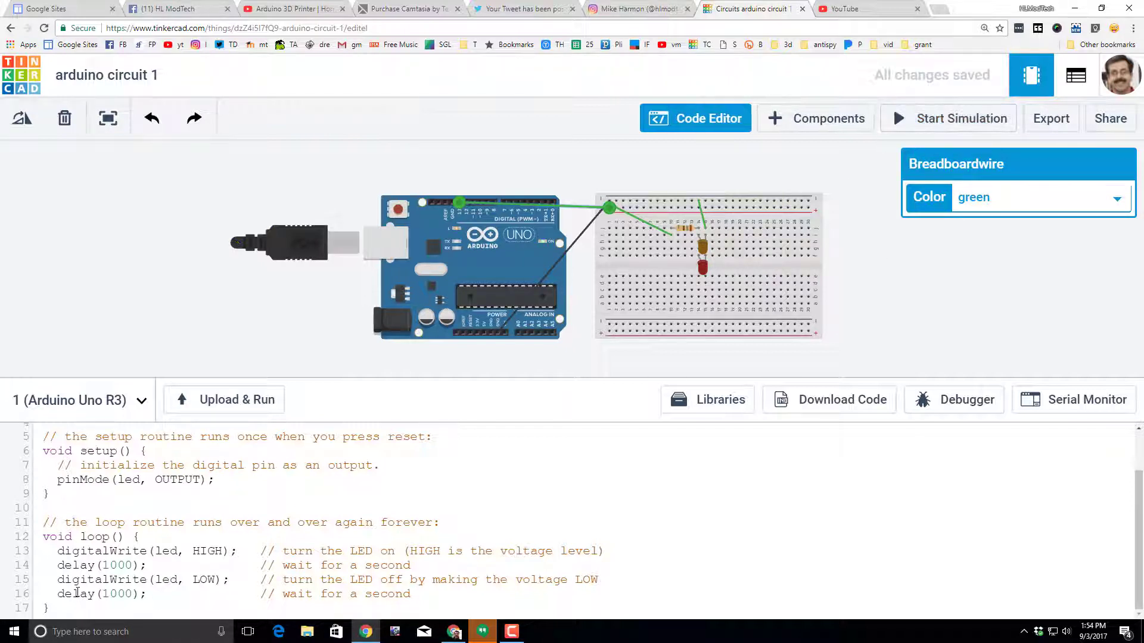
{"action": "left_click_drag", "start_coordinate": [118, 594], "coordinate": [101, 594]}
{"action": "type", "text": "5"}
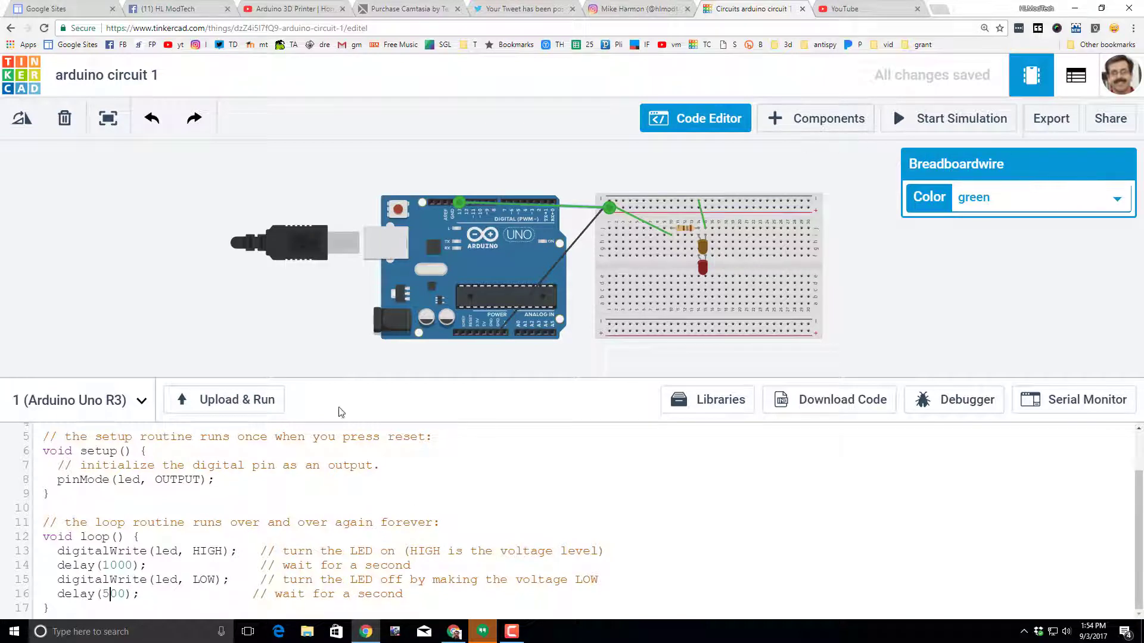
{"action": "left_click", "coordinate": [927, 121]}
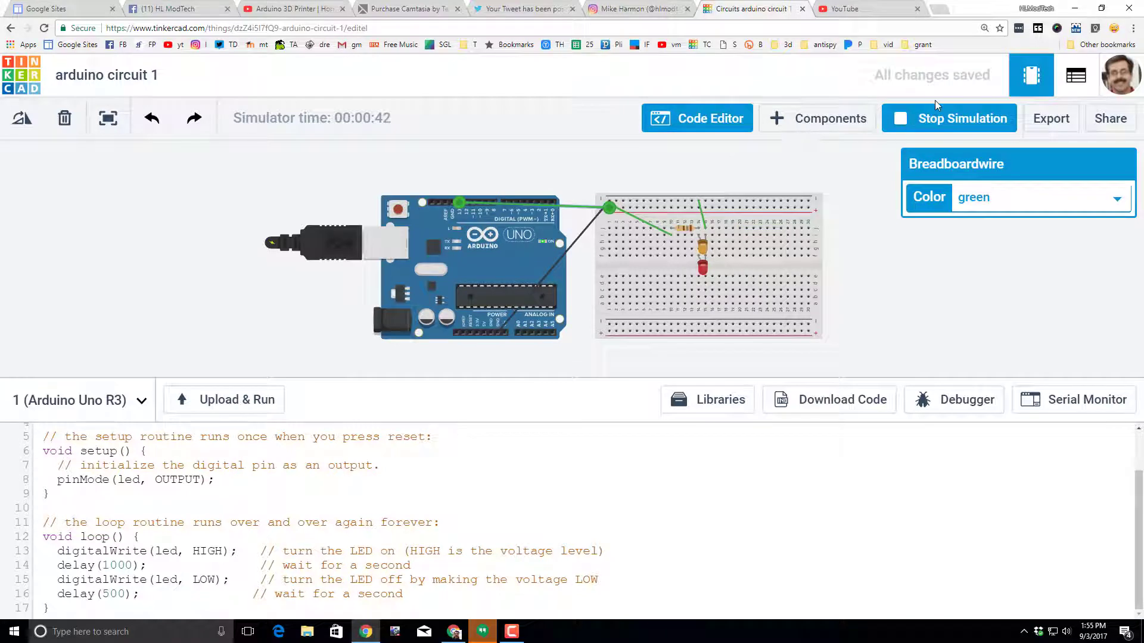
{"action": "left_click", "coordinate": [930, 122]}
{"action": "left_click", "coordinate": [583, 240]}
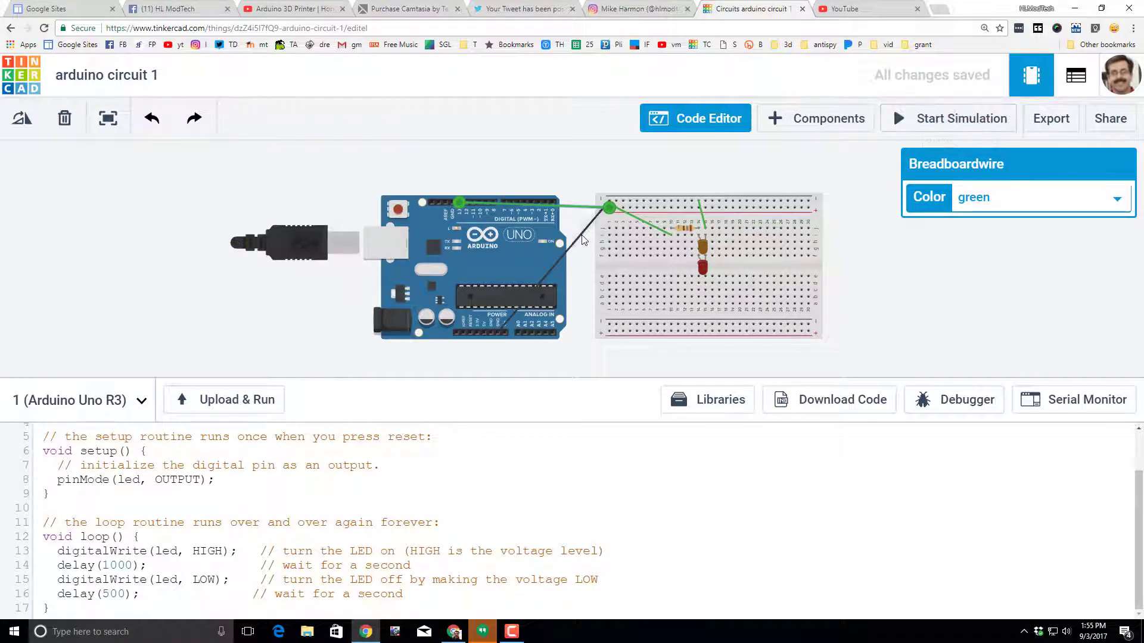
Step: Remove the black ground wire and the short LED wire to the top rail
{"action": "key", "text": "Delete"}
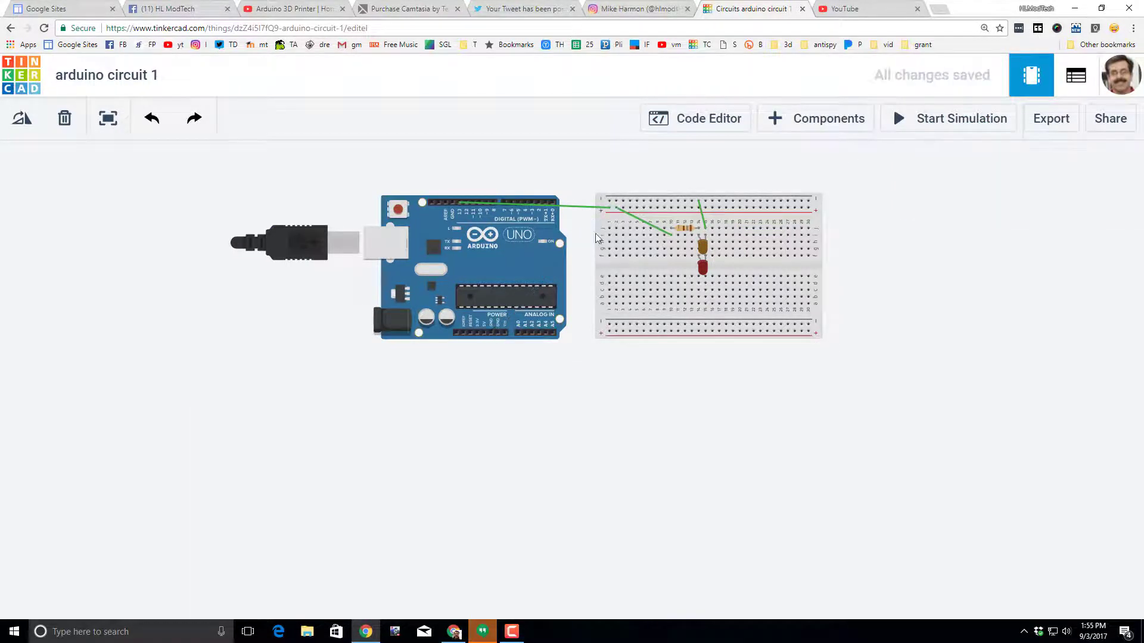
{"action": "left_click", "coordinate": [699, 202]}
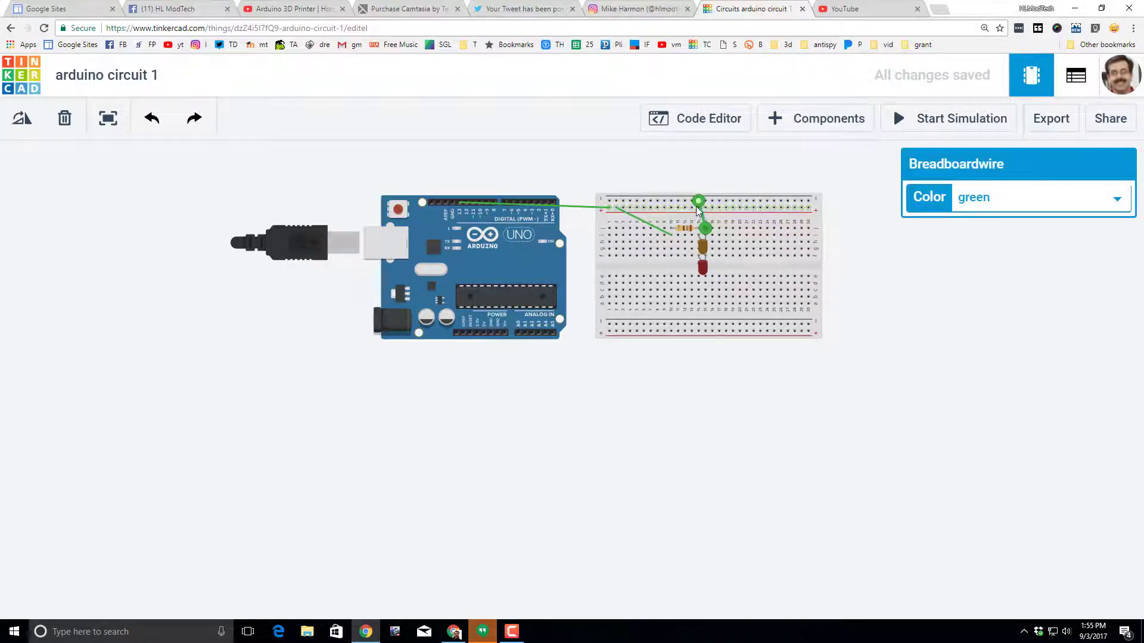
{"action": "key", "text": "Escape"}
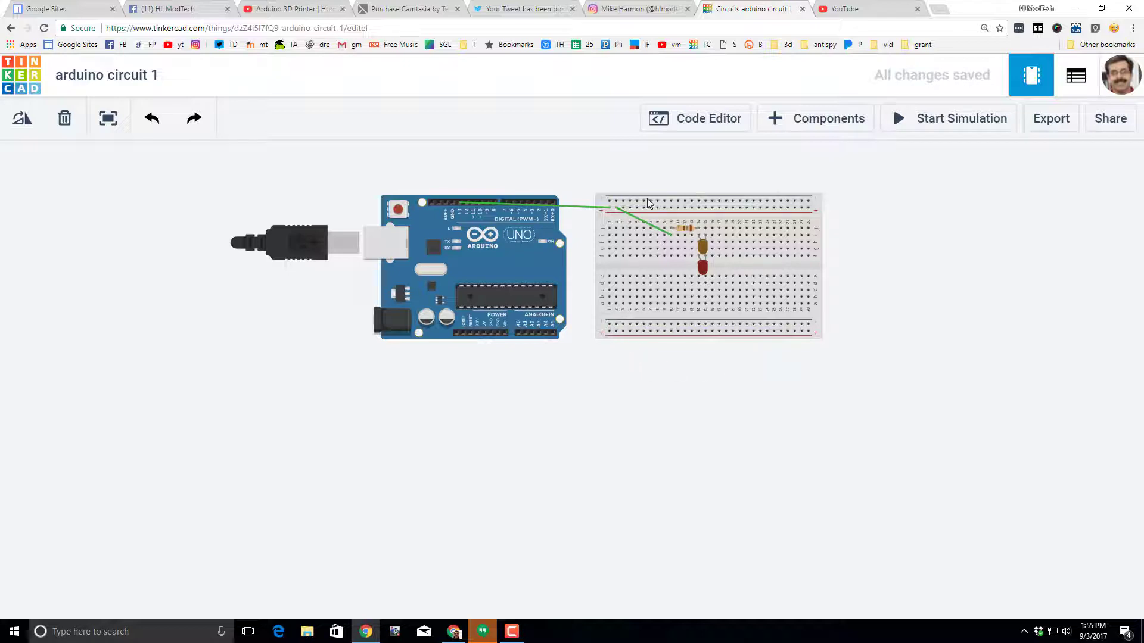
Step: Wire the LED's end hole and the Arduino GND pin to the breadboard's bottom rail
{"action": "left_click", "coordinate": [706, 229]}
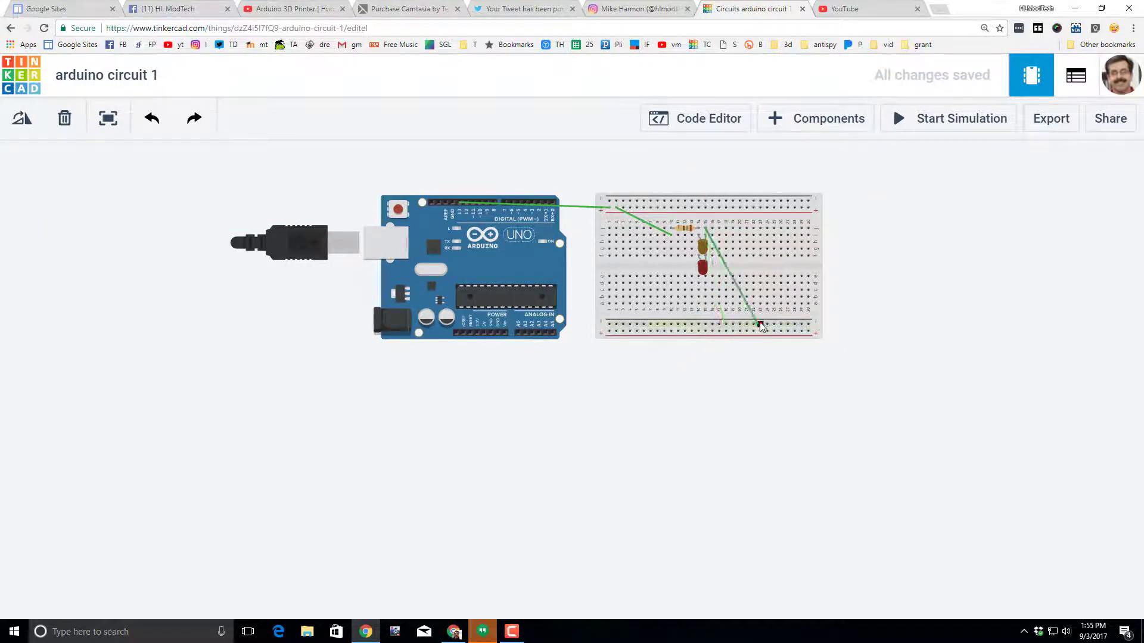
{"action": "left_click", "coordinate": [761, 327]}
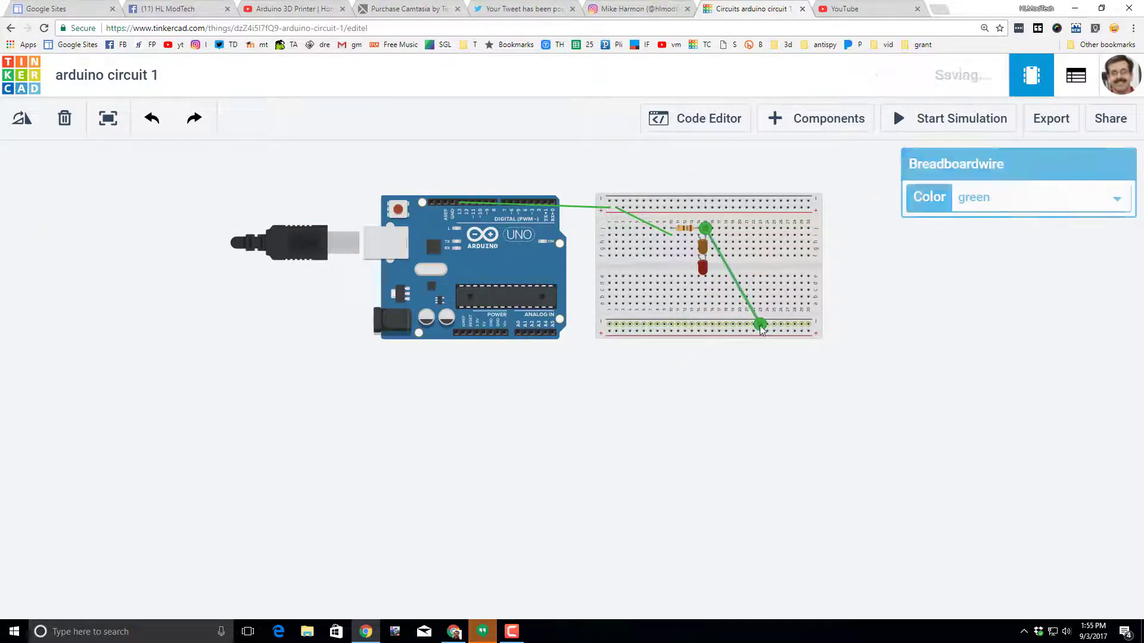
{"action": "left_click", "coordinate": [498, 337]}
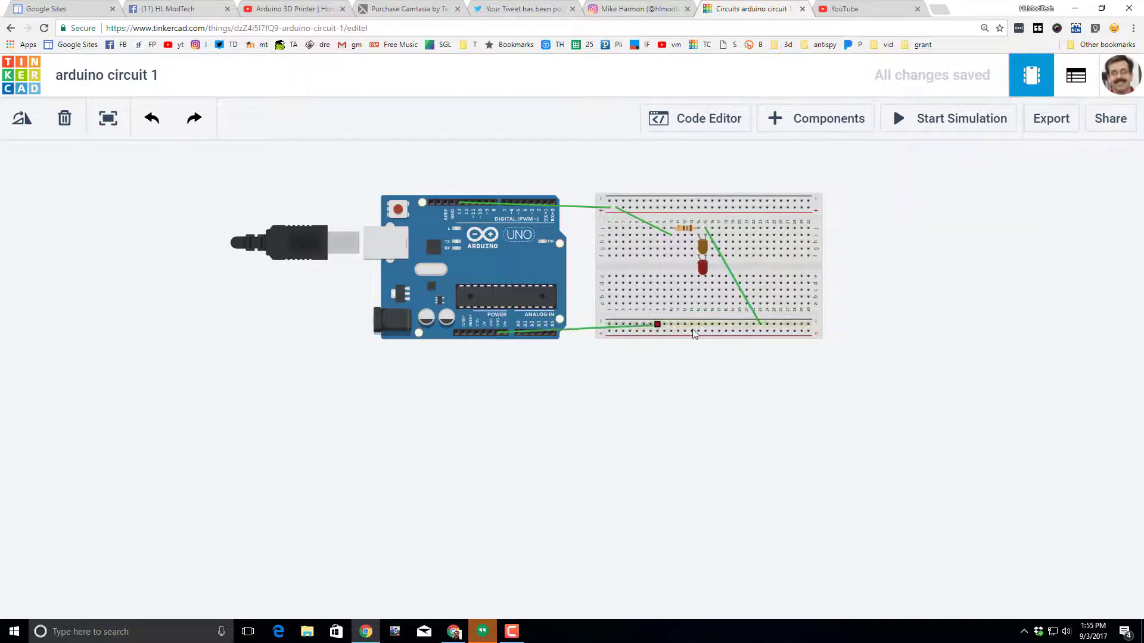
{"action": "left_click", "coordinate": [609, 324]}
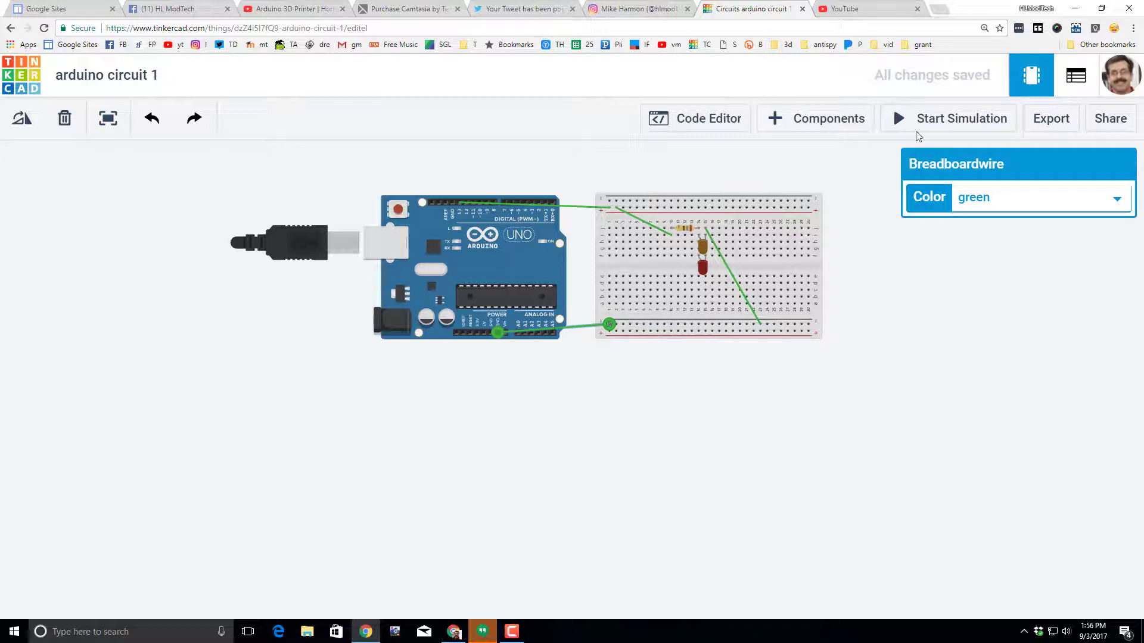
Step: Start the simulation and recolour the pin 13 wire red
{"action": "left_click", "coordinate": [902, 118]}
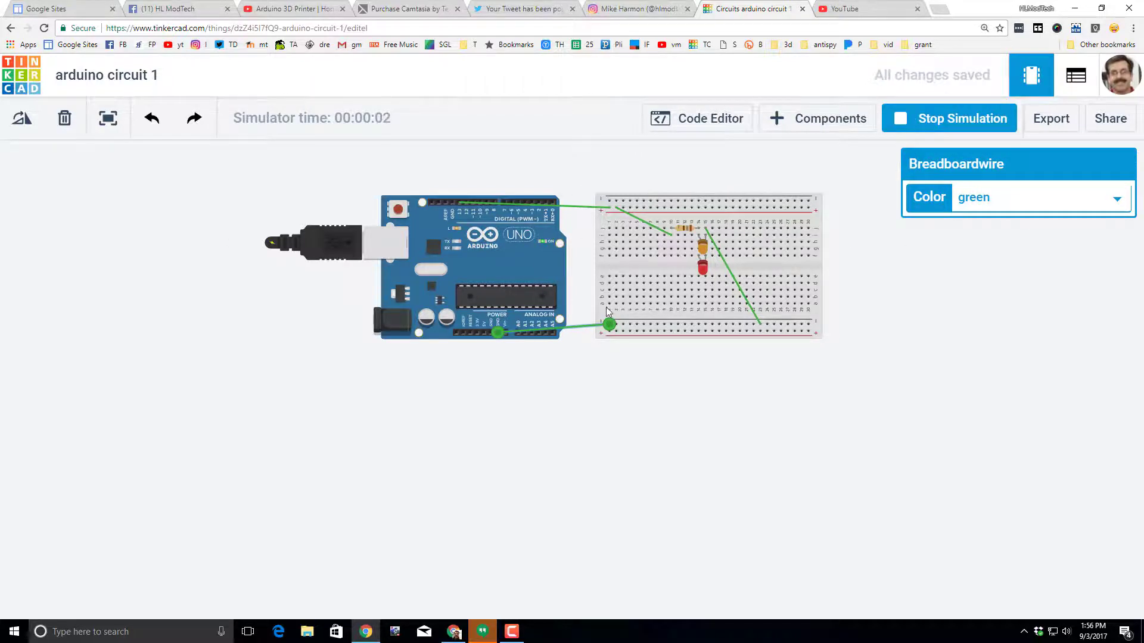
{"action": "left_click", "coordinate": [567, 208]}
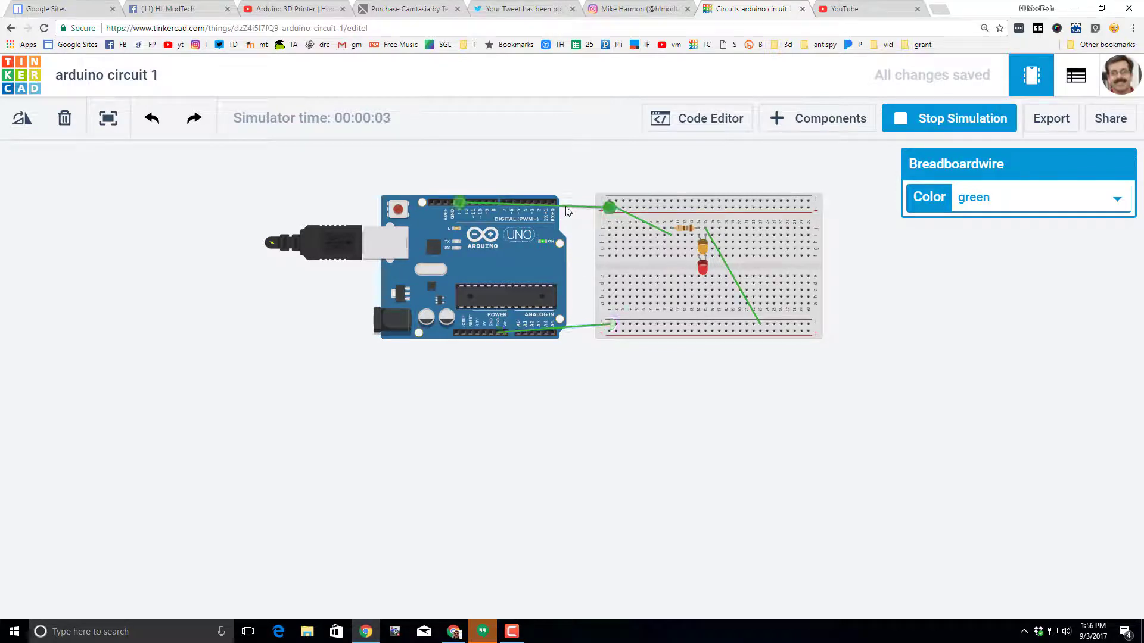
{"action": "left_click", "coordinate": [1034, 194]}
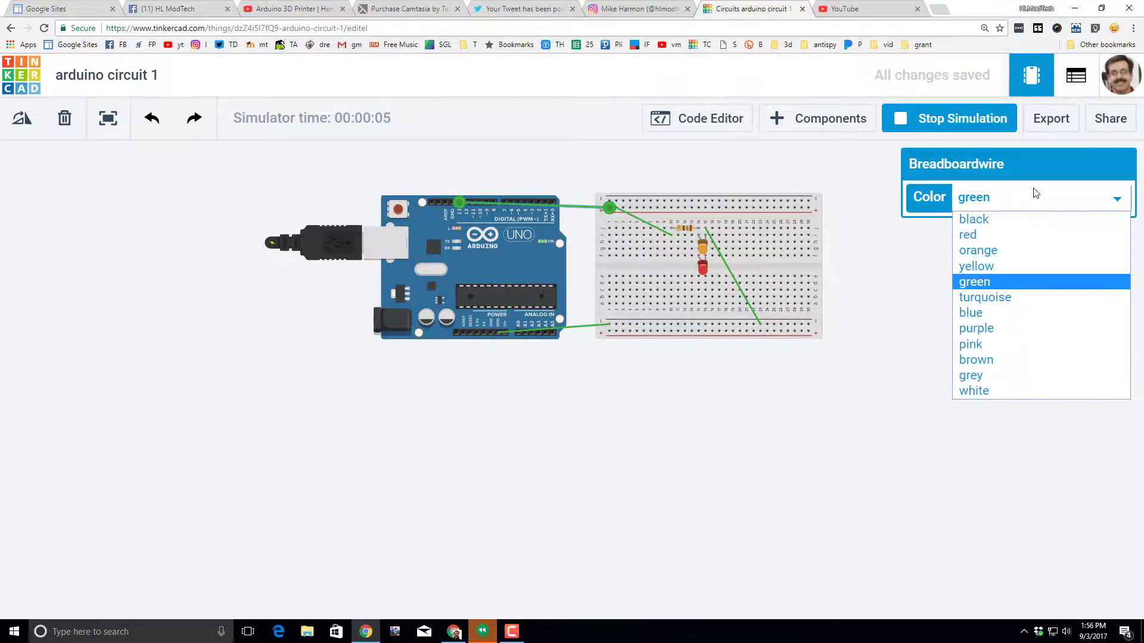
{"action": "left_click", "coordinate": [1009, 238]}
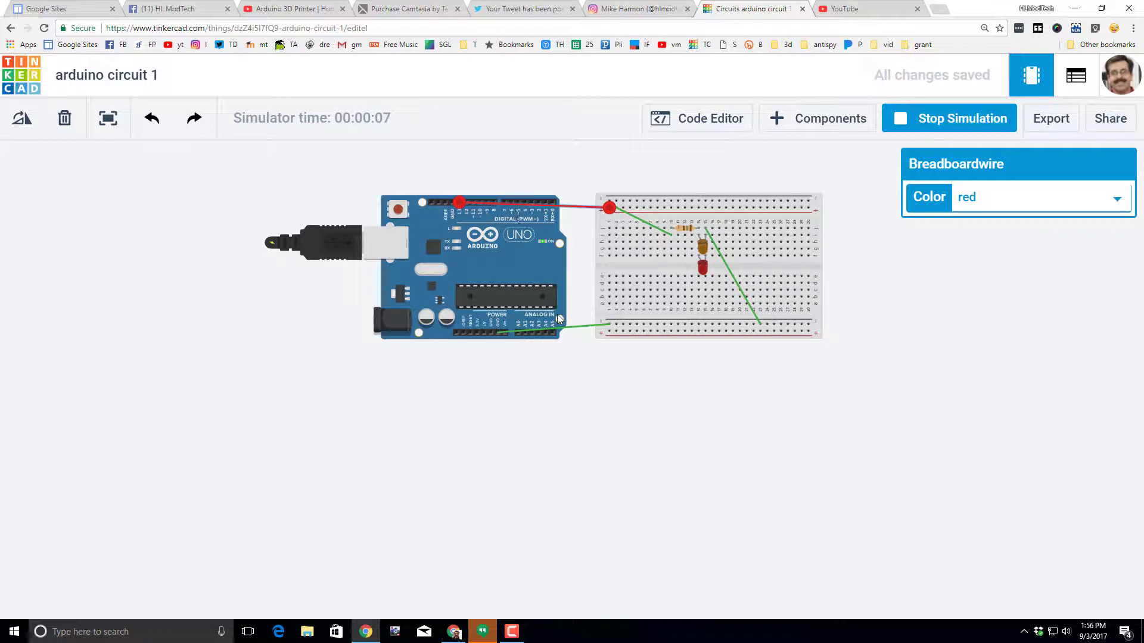
Step: Recolour the GND wire to the bottom rail black
{"action": "left_click", "coordinate": [580, 327]}
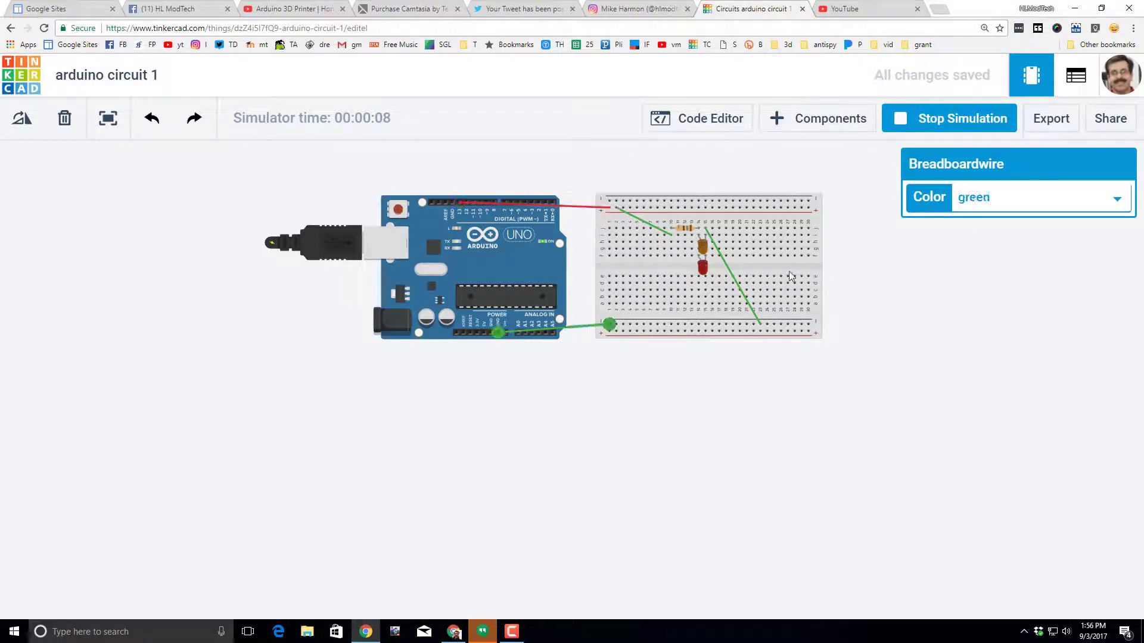
{"action": "left_click", "coordinate": [1005, 205]}
{"action": "left_click", "coordinate": [984, 218]}
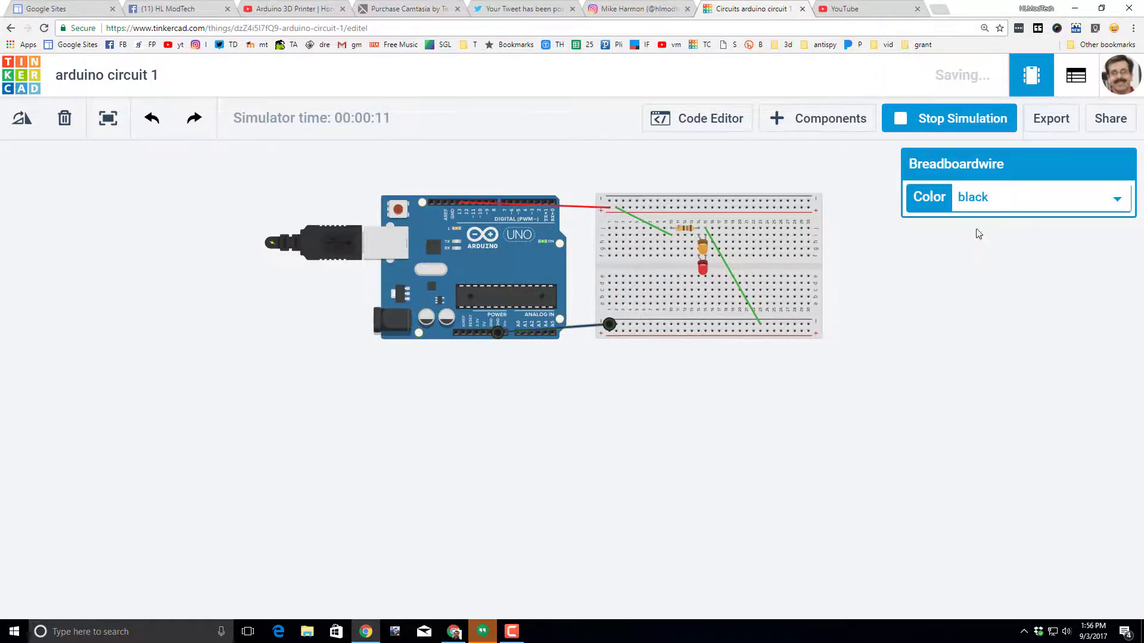